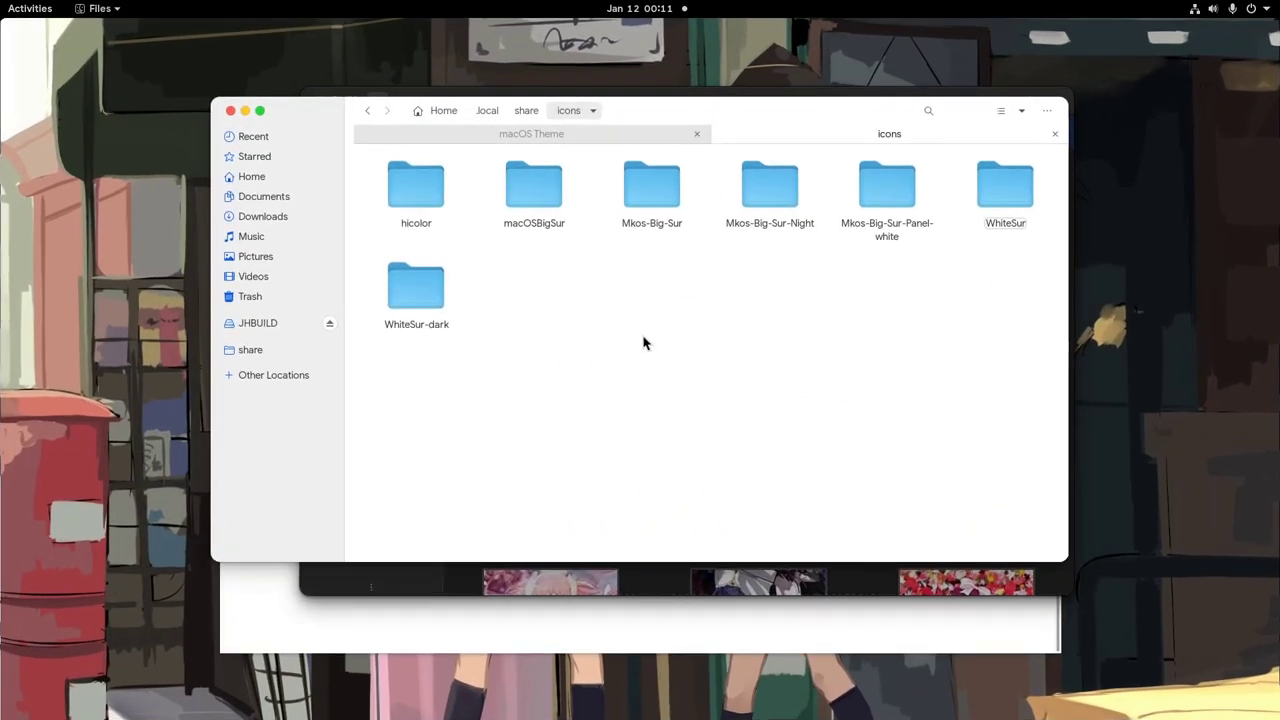
Step: Toggle the Files view to list and back to grid, then open Files Preferences
{"action": "left_click", "coordinate": [1001, 111]}
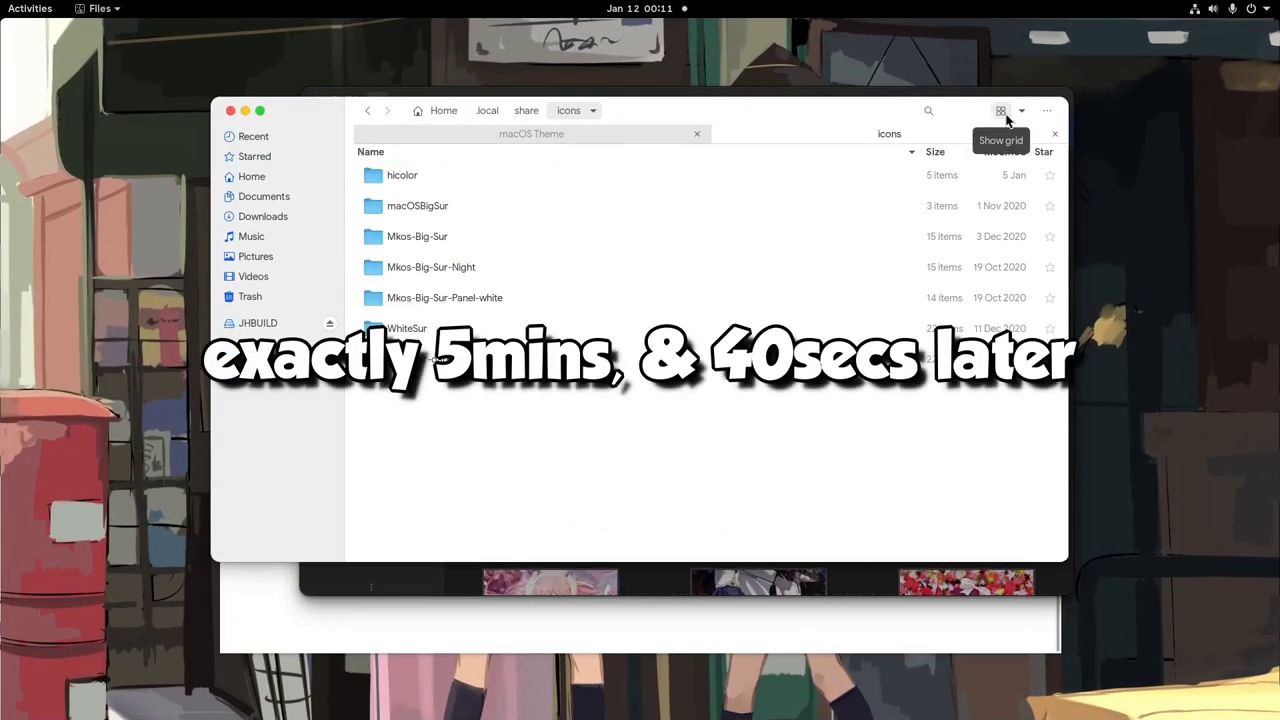
{"action": "left_click", "coordinate": [1005, 117]}
{"action": "left_click", "coordinate": [1018, 117]}
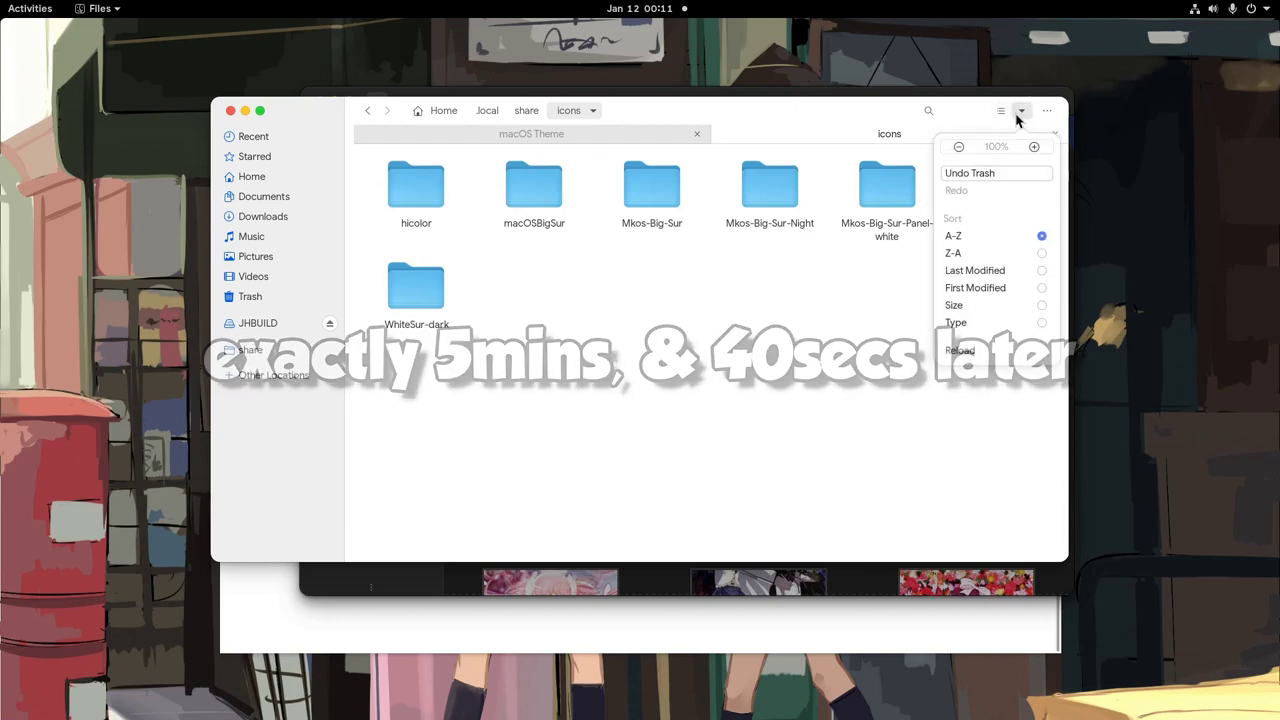
{"action": "left_click", "coordinate": [1020, 114]}
{"action": "left_click", "coordinate": [1047, 112]}
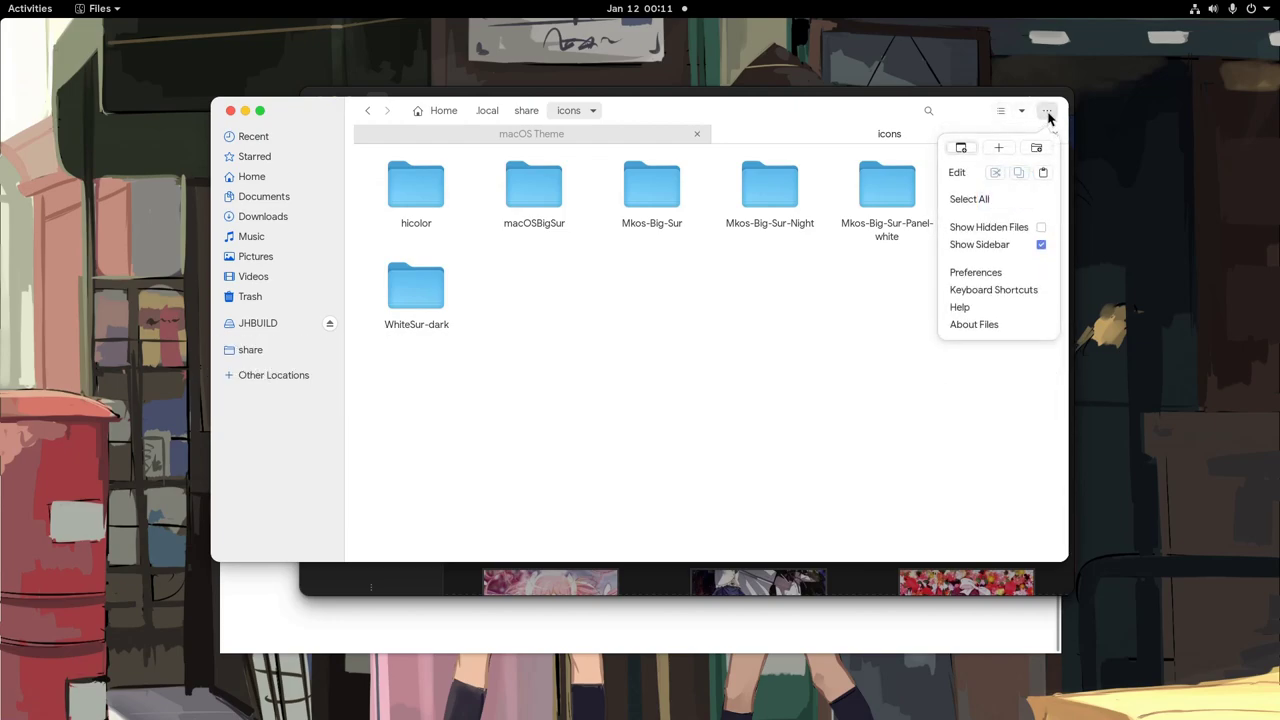
{"action": "left_click", "coordinate": [1003, 274]}
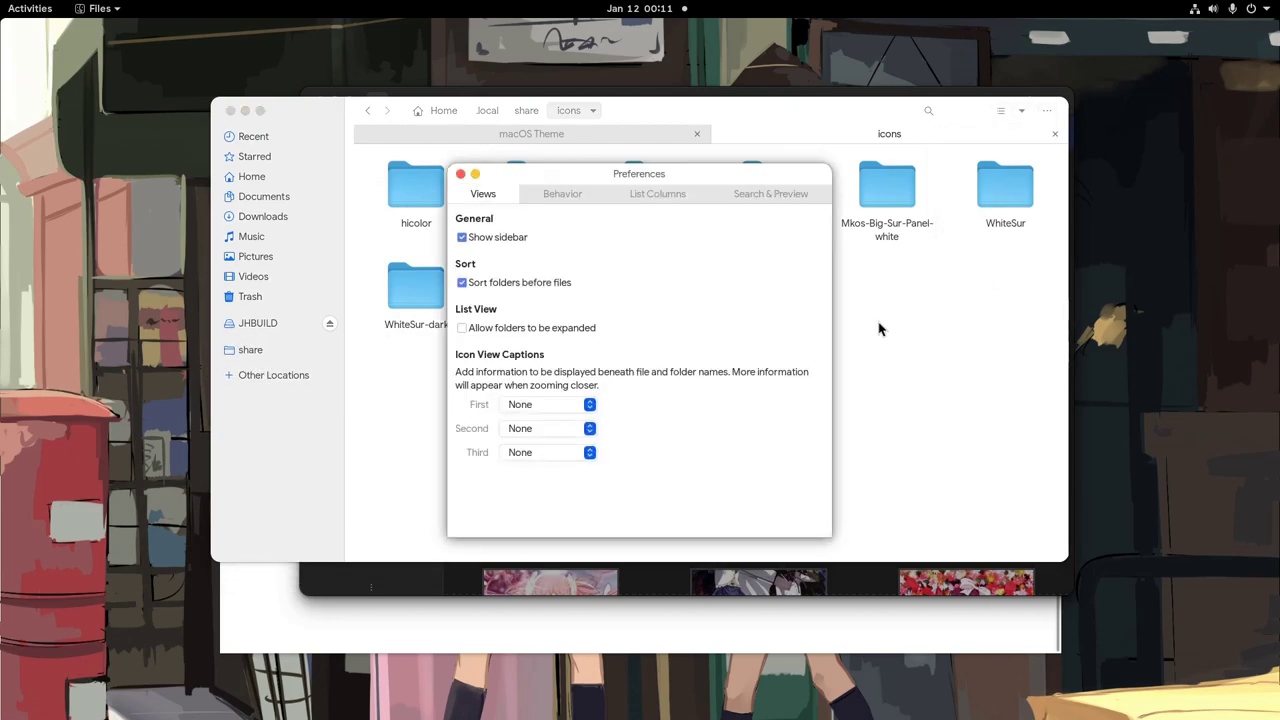
Step: In Tweaks Appearance, choose WhiteSur-dark-solid as the Applications theme
{"action": "key", "text": "super"}
{"action": "left_click", "coordinate": [495, 470]}
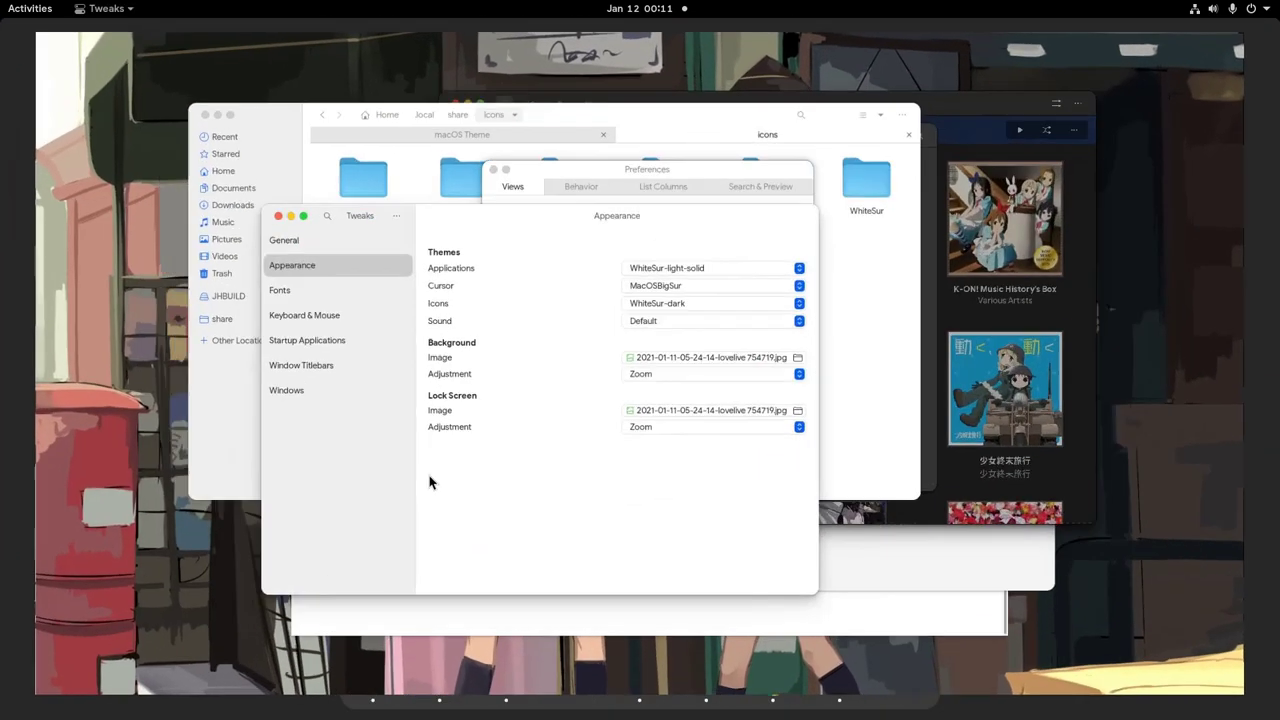
{"action": "left_click", "coordinate": [852, 214]}
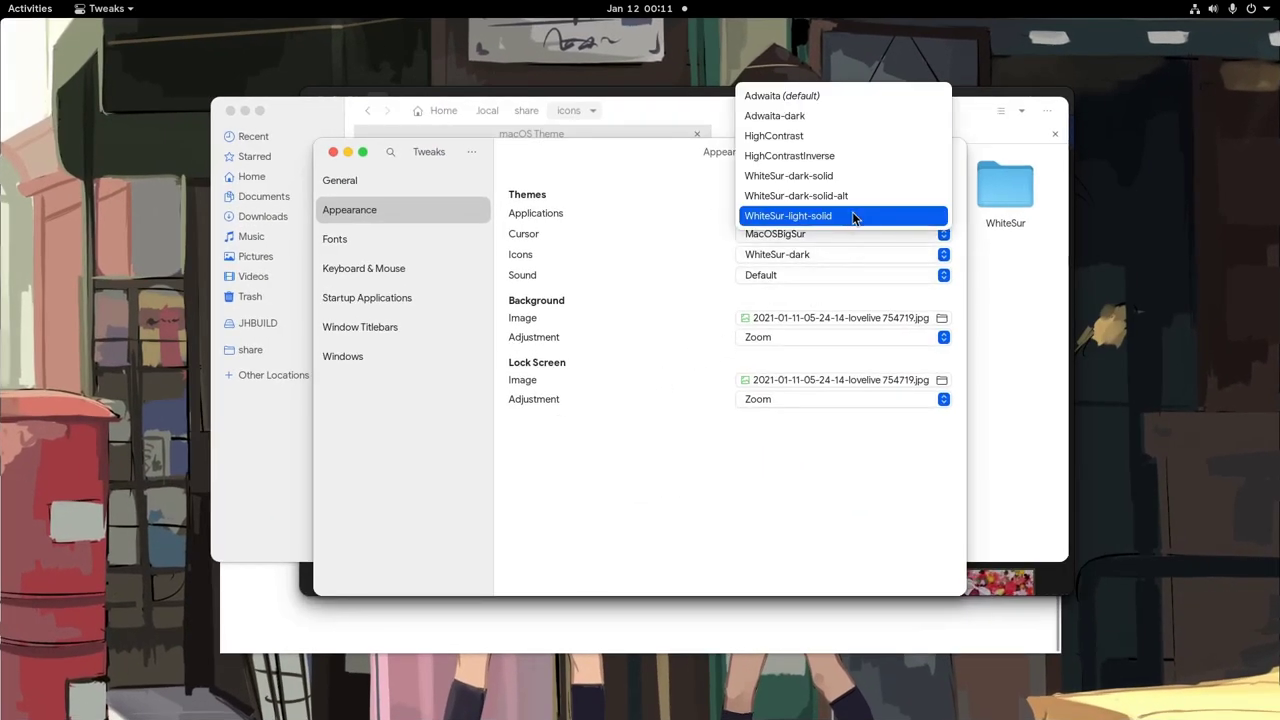
{"action": "left_click", "coordinate": [857, 176]}
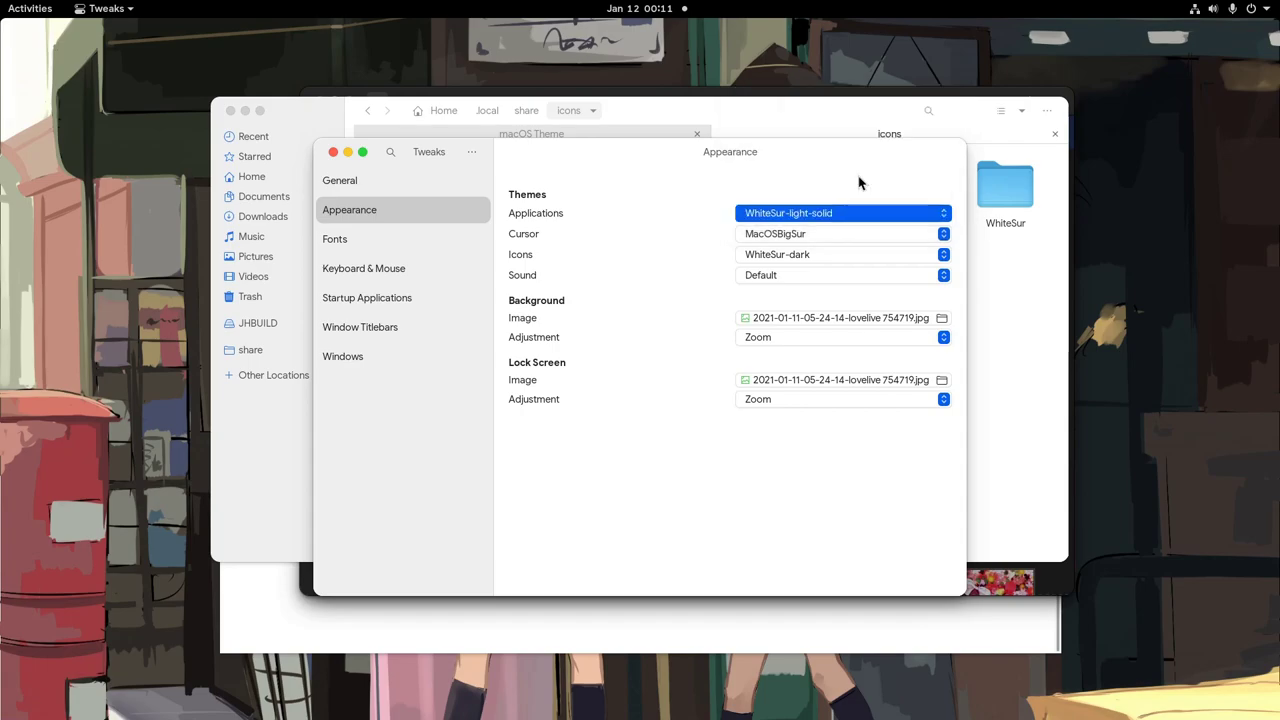
{"action": "key", "text": "super"}
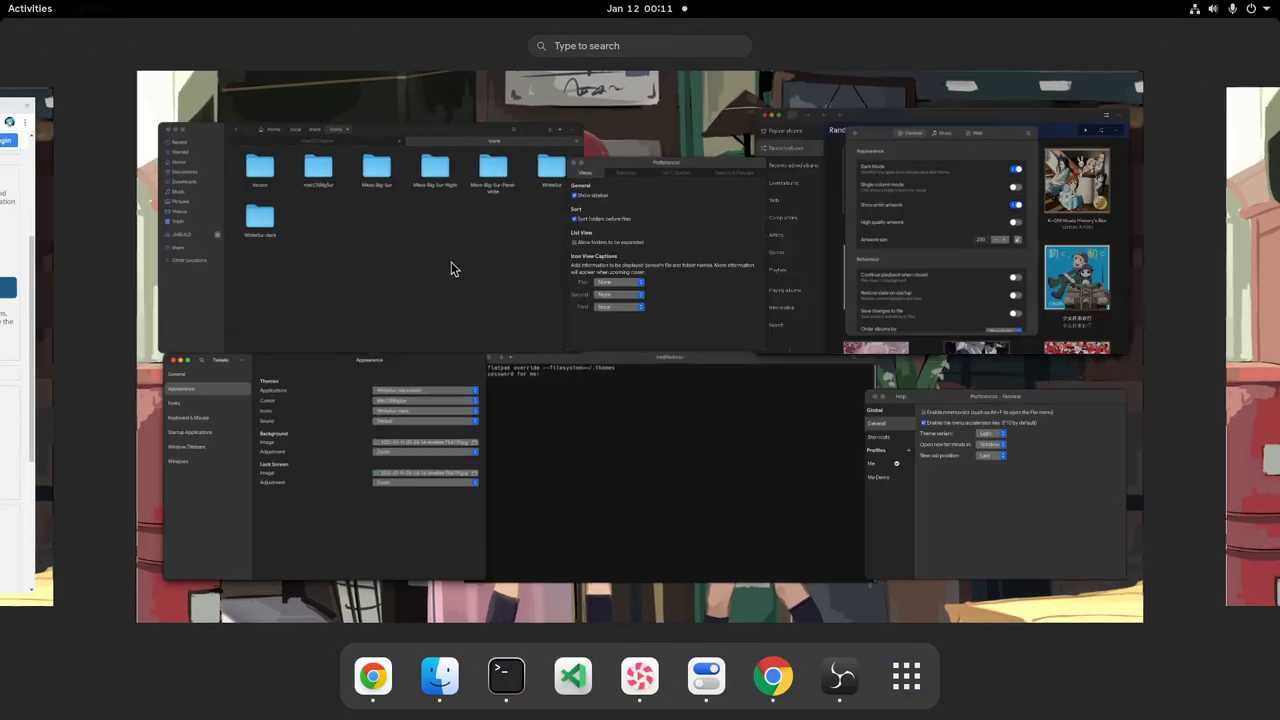
Step: Maximize the Chrome WhiteSur Gtk Theme page and scroll to its eight tar.xz theme files
{"action": "left_click", "coordinate": [451, 266]}
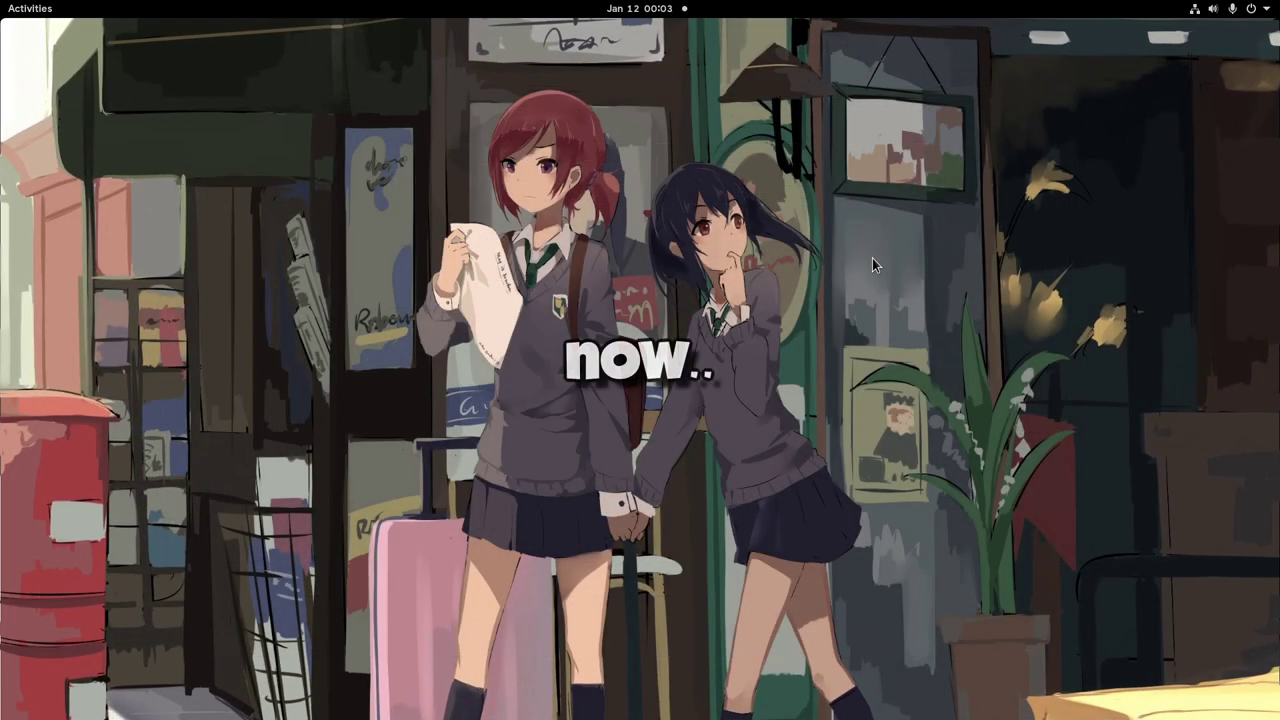
{"action": "key", "text": "super"}
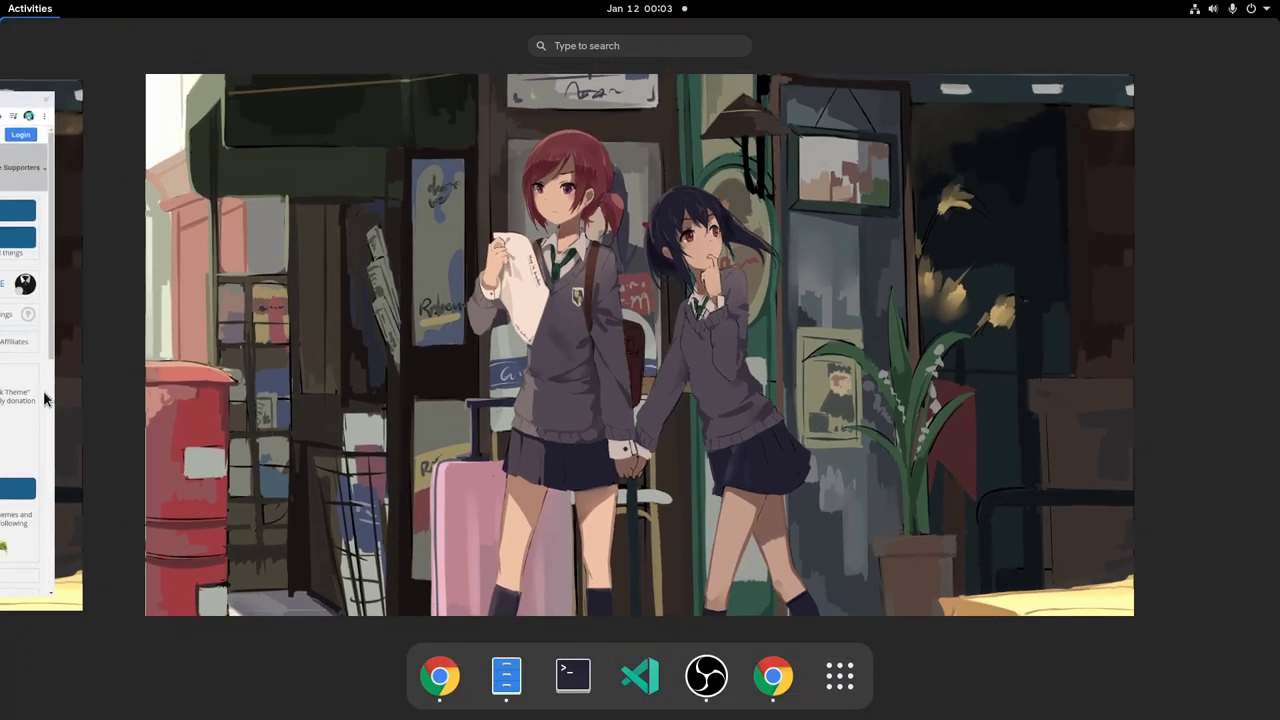
{"action": "left_click", "coordinate": [40, 340]}
{"action": "left_click", "coordinate": [369, 306]}
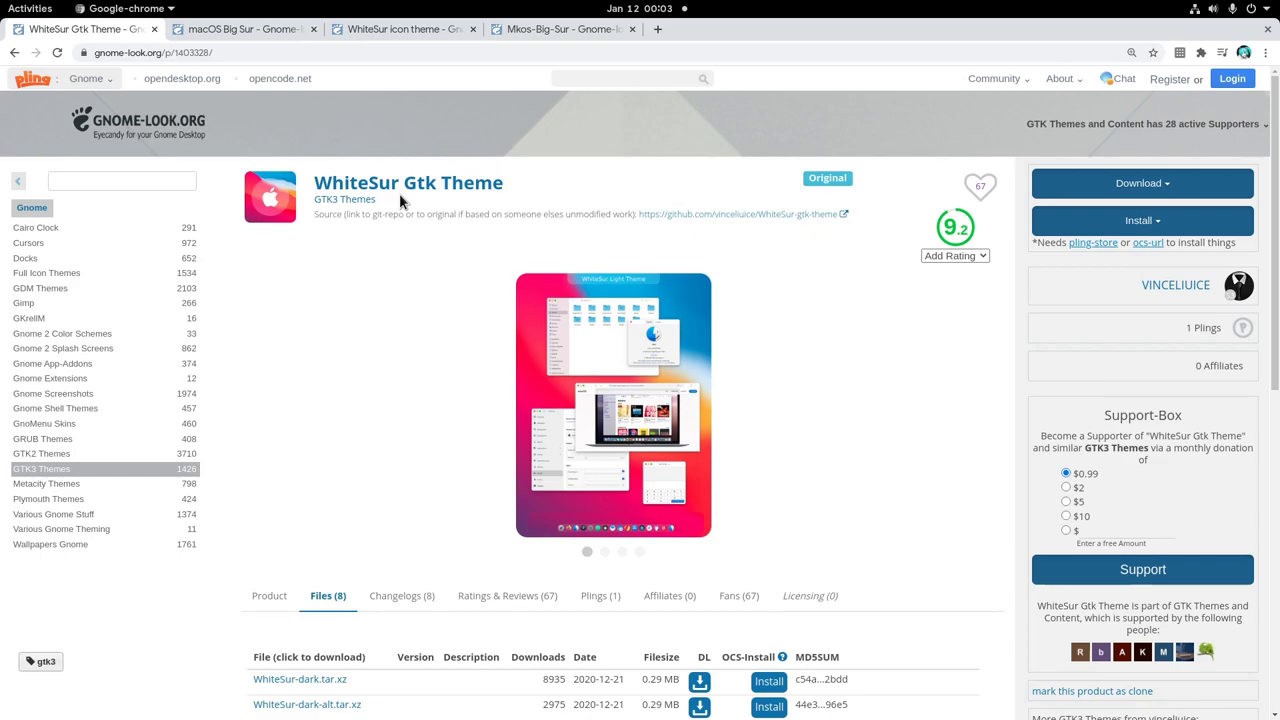
{"action": "scroll", "coordinate": [426, 349], "scroll_direction": "down", "scroll_amount": 3}
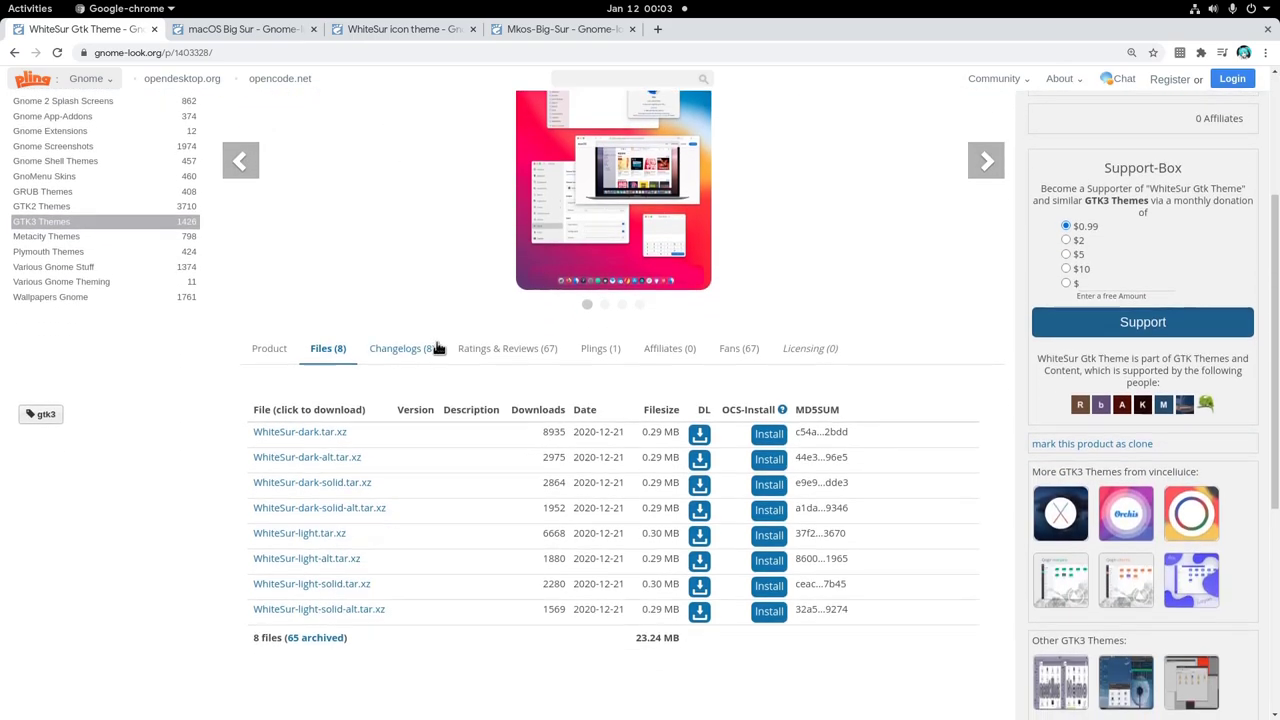
{"action": "scroll", "coordinate": [424, 349], "scroll_direction": "down", "scroll_amount": 2}
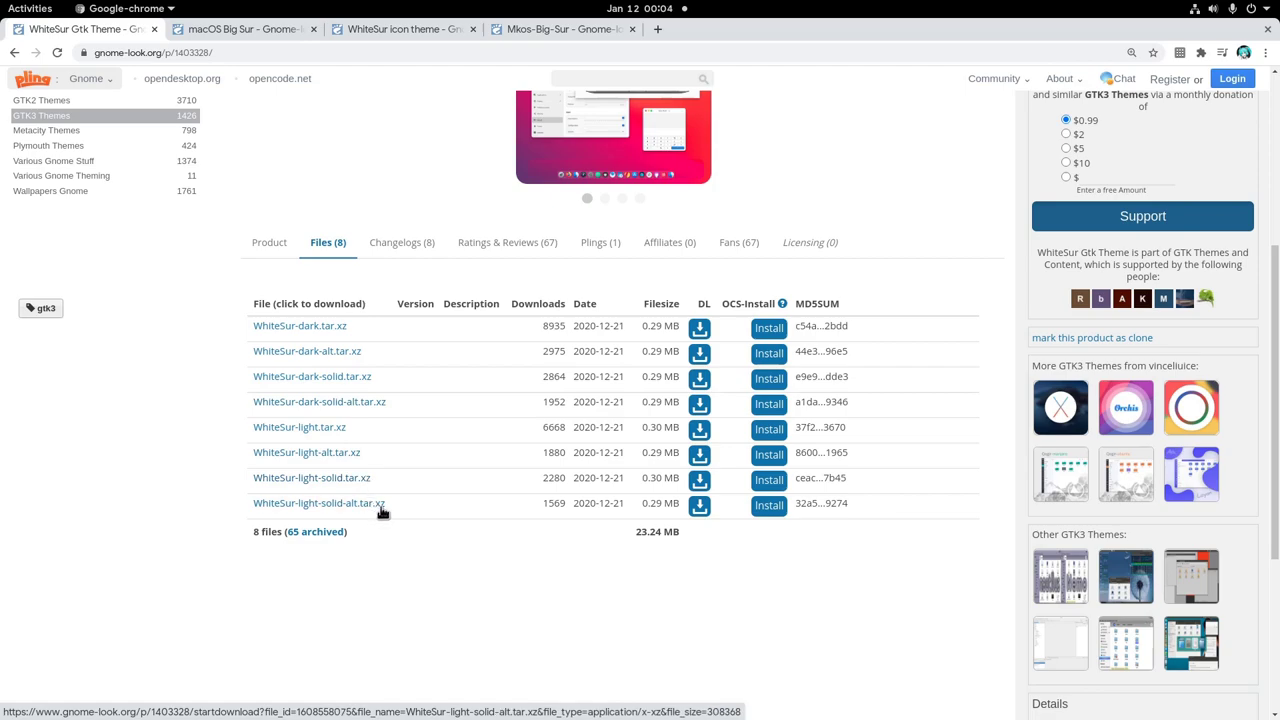
Step: Show the macOS Big Sur files: bitmaps.zip, macOSBigSur.tar.gz and macOSBigSur_Windows.zip
{"action": "left_click", "coordinate": [240, 30]}
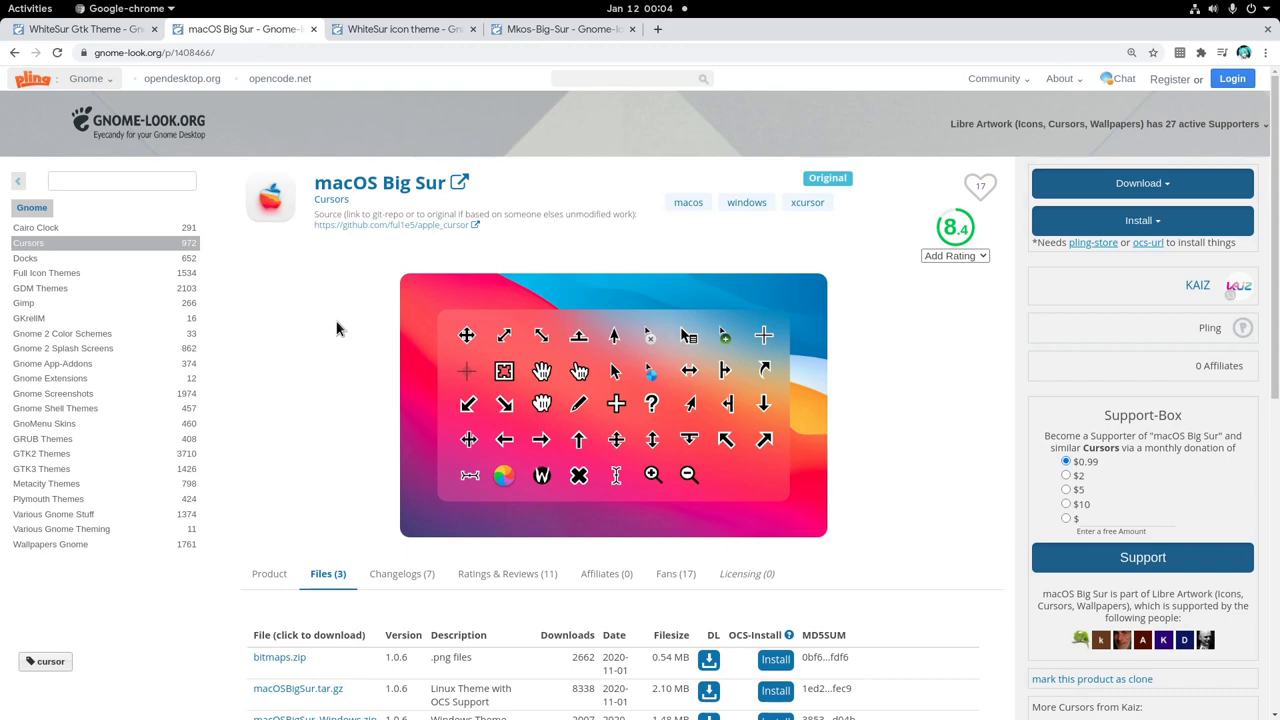
{"action": "scroll", "coordinate": [337, 329], "scroll_direction": "down", "scroll_amount": 3}
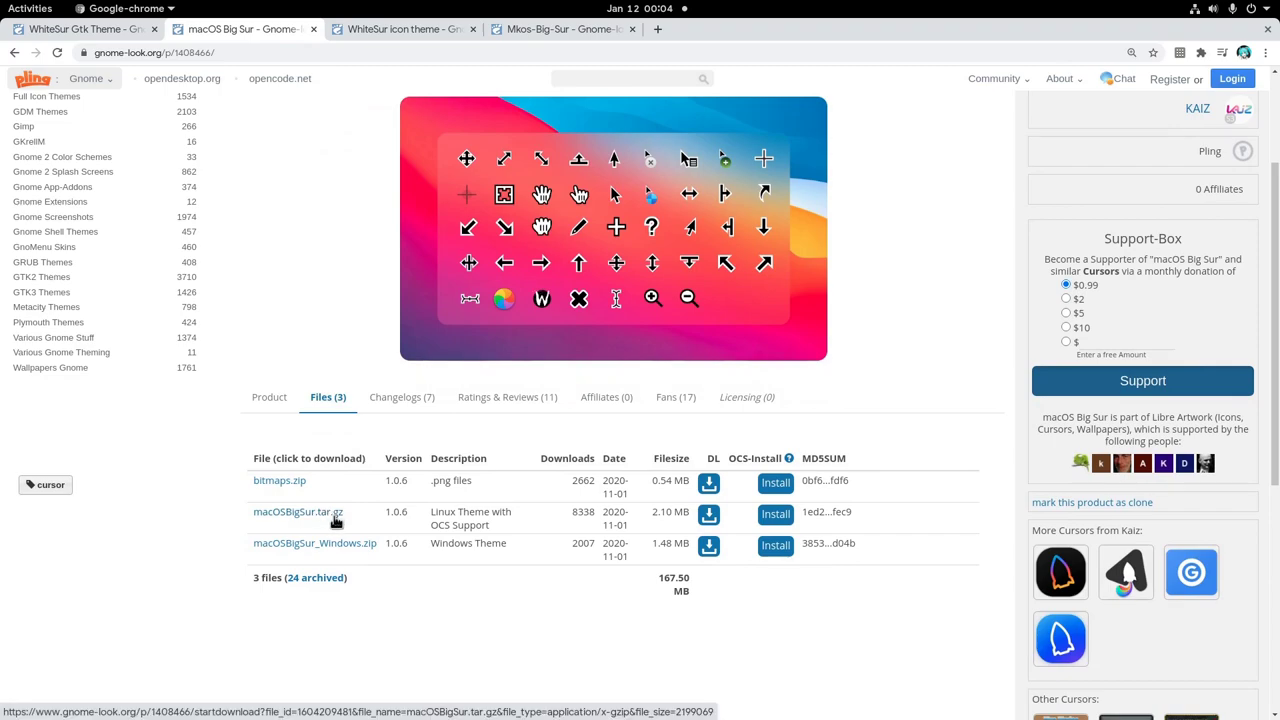
Step: Switch to the WhiteSur icon theme tab and scroll to WhiteSur.tar.xz (2.88 MB)
{"action": "left_click", "coordinate": [395, 32]}
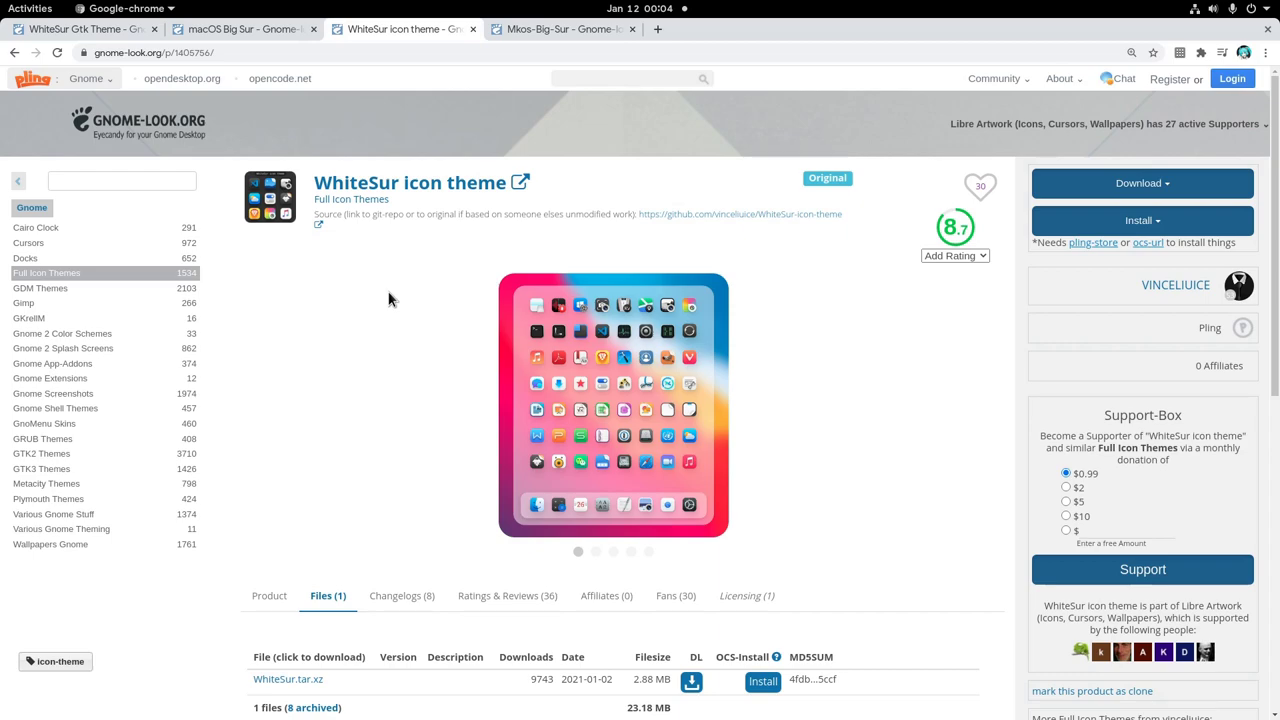
{"action": "scroll", "coordinate": [389, 299], "scroll_direction": "down", "scroll_amount": 3}
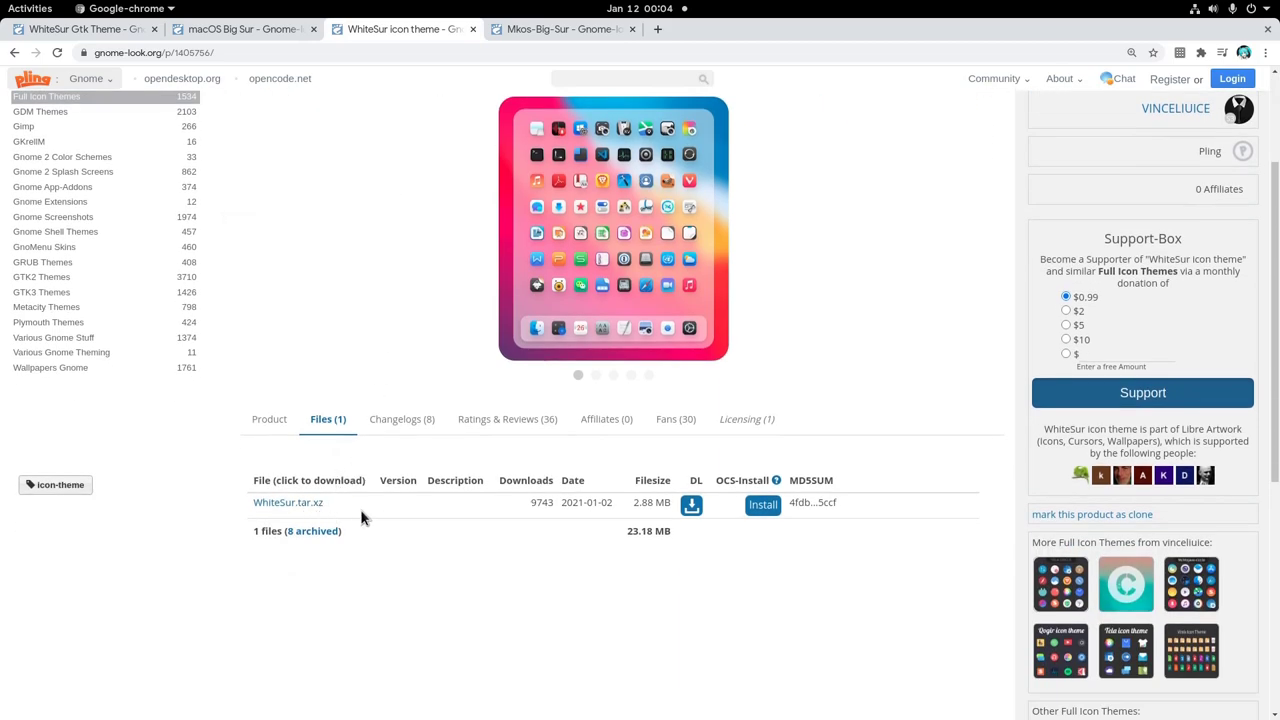
Step: Switch to the Mkos-Big-Sur tab and scroll to Mkos-Big-Sur.tar.xz (7.74 MB, version 0.1.5)
{"action": "left_click", "coordinate": [516, 31]}
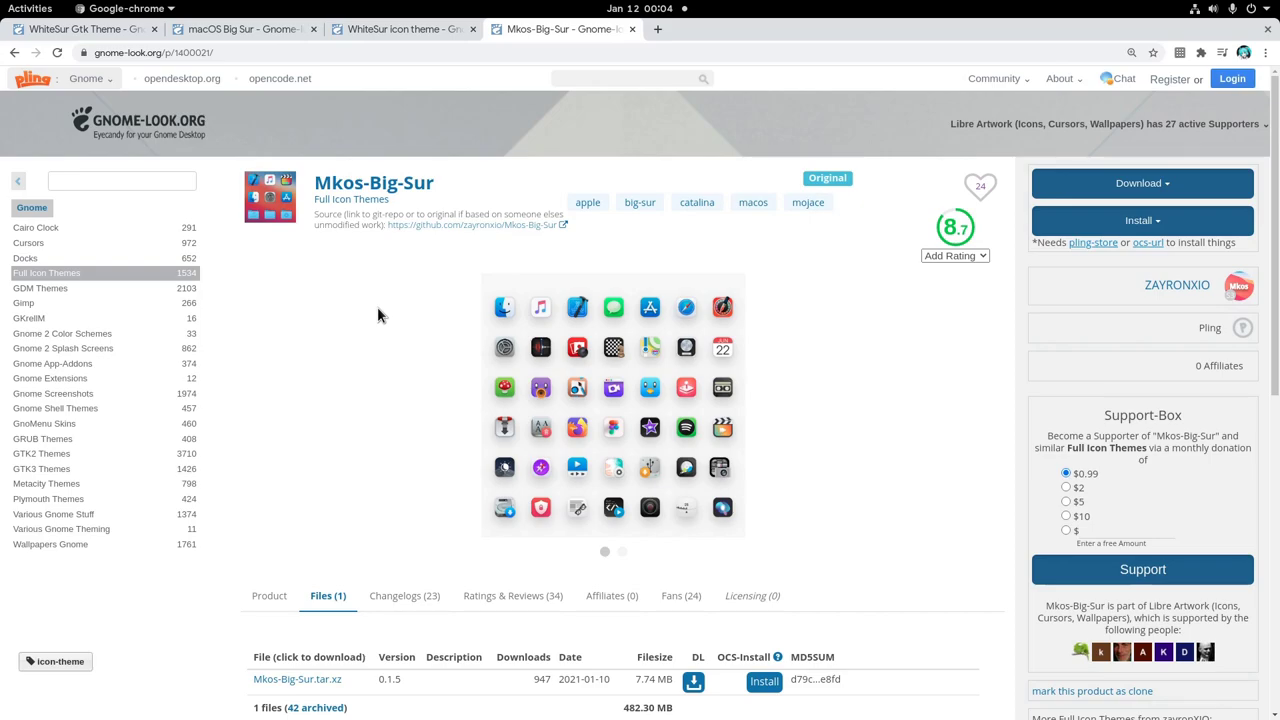
{"action": "scroll", "coordinate": [377, 306], "scroll_direction": "down", "scroll_amount": 3}
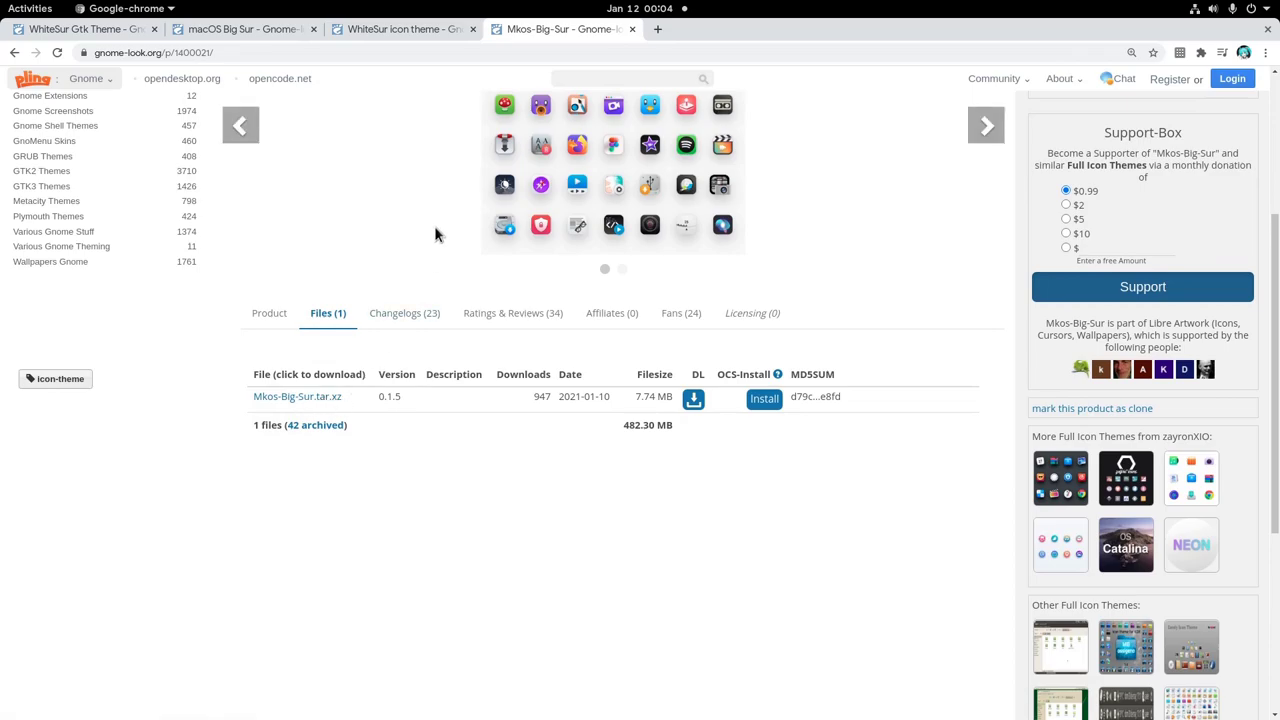
Step: Launch Files on an empty workspace, open the macOS Theme folder, and open Home in a new tab
{"action": "key", "text": "super"}
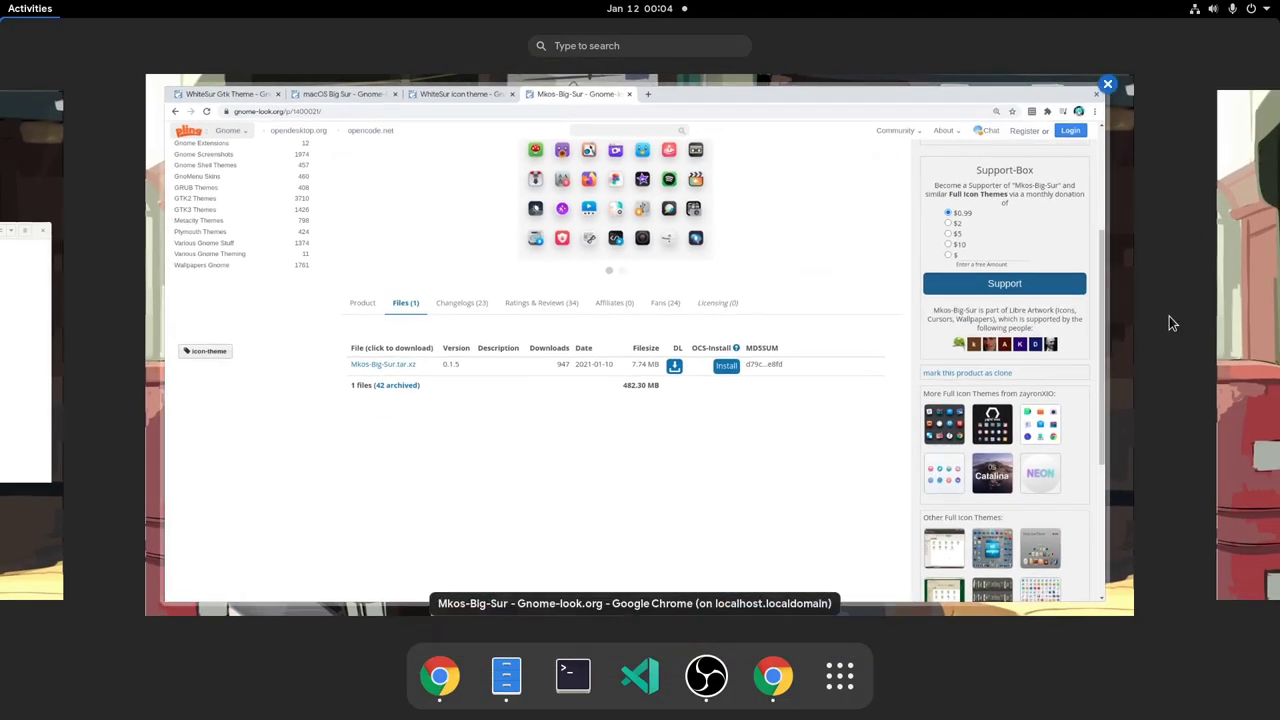
{"action": "left_click", "coordinate": [1240, 340]}
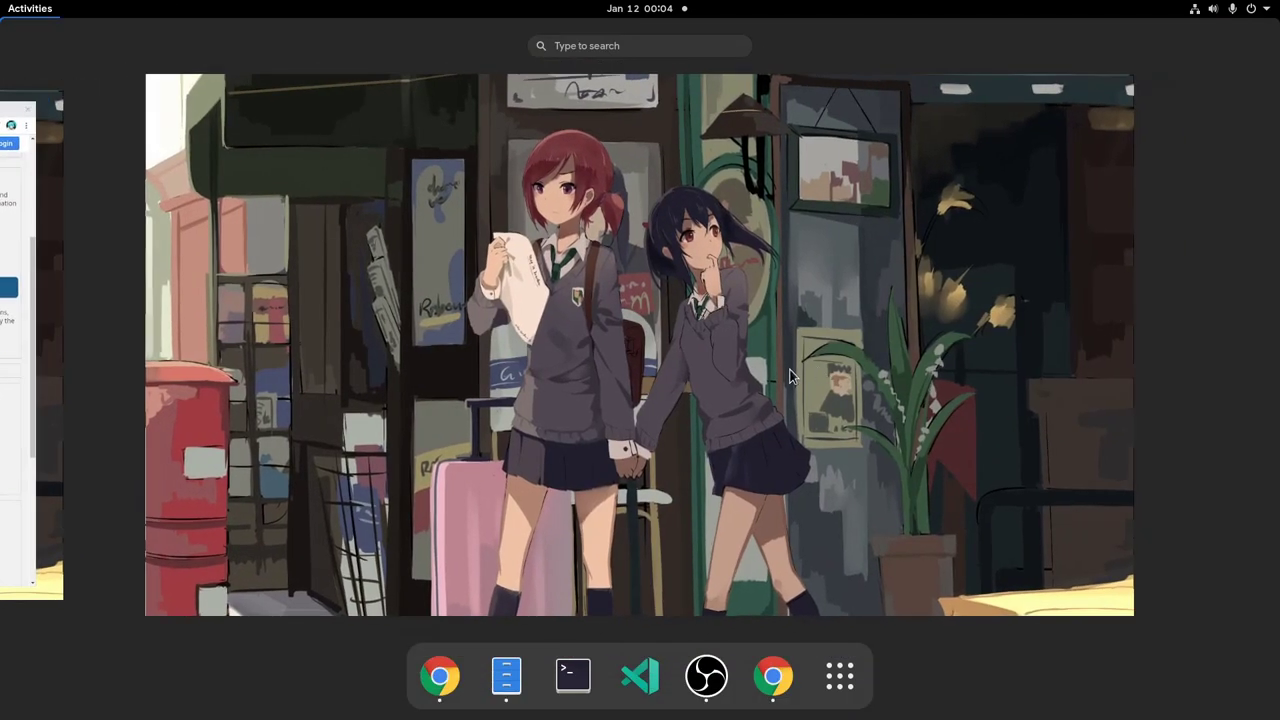
{"action": "left_click", "coordinate": [506, 676]}
{"action": "left_click", "coordinate": [563, 350]}
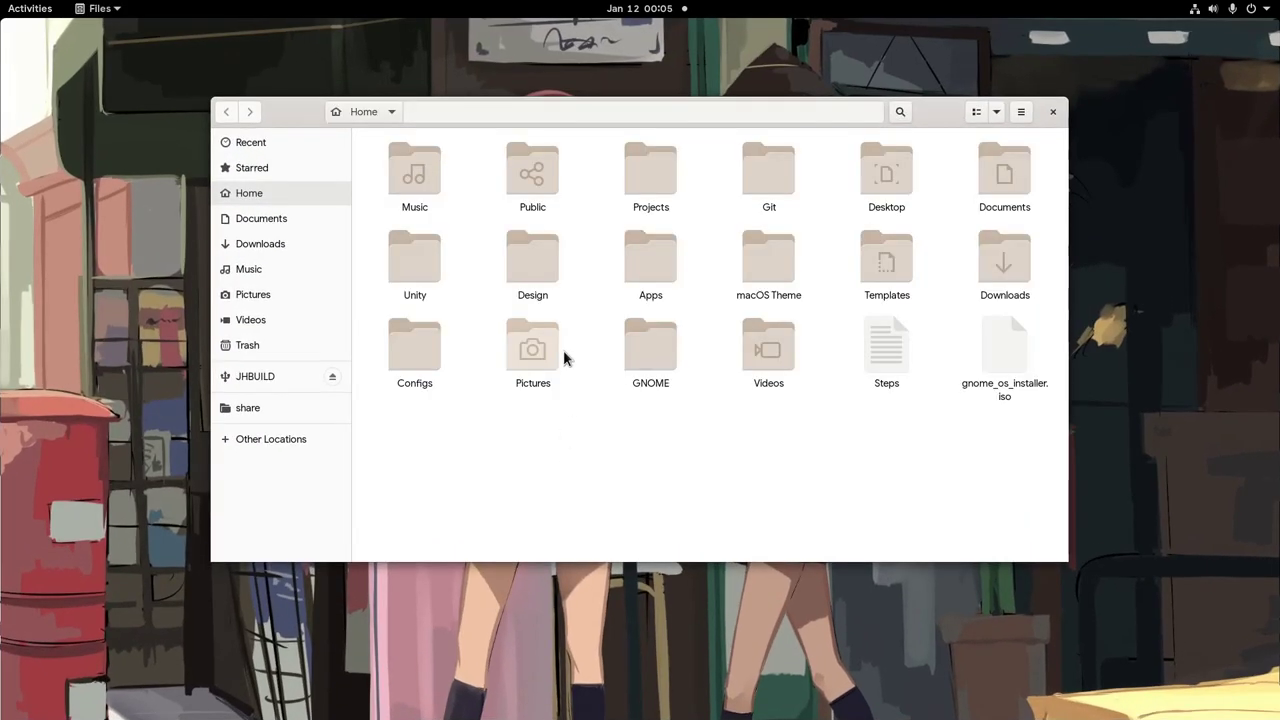
{"action": "double_click", "coordinate": [775, 270]}
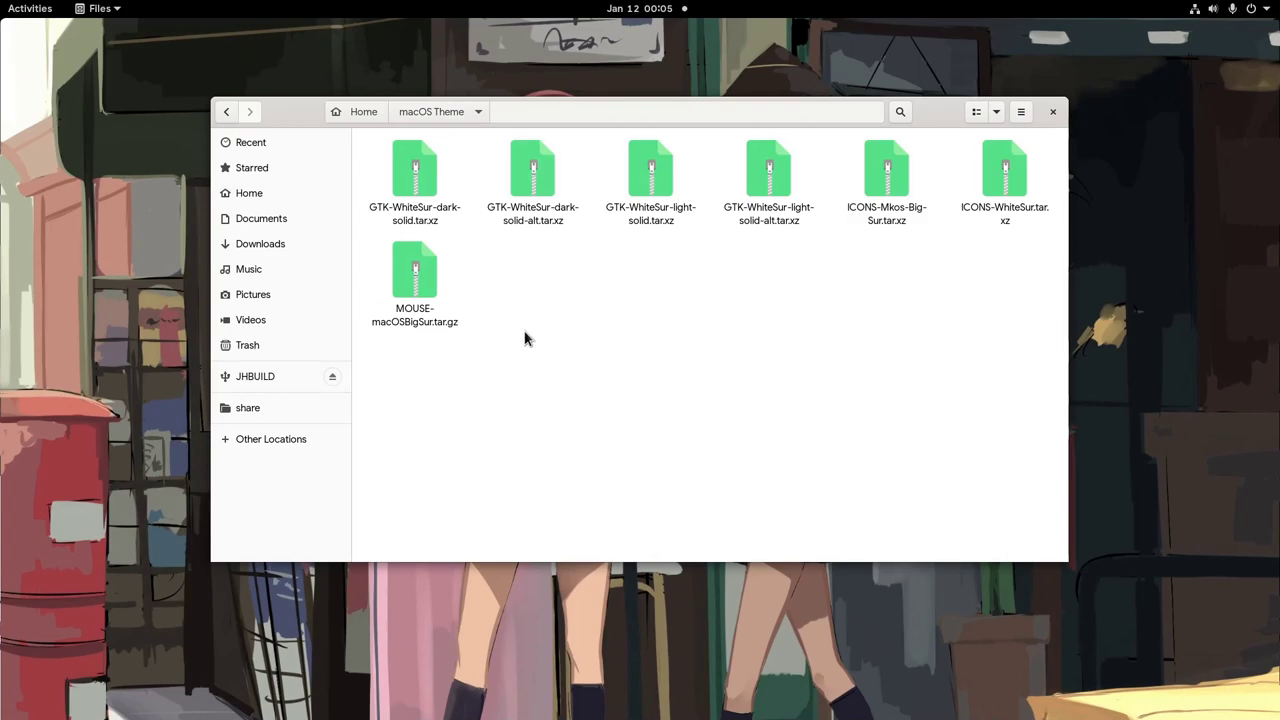
{"action": "right_click", "coordinate": [293, 200]}
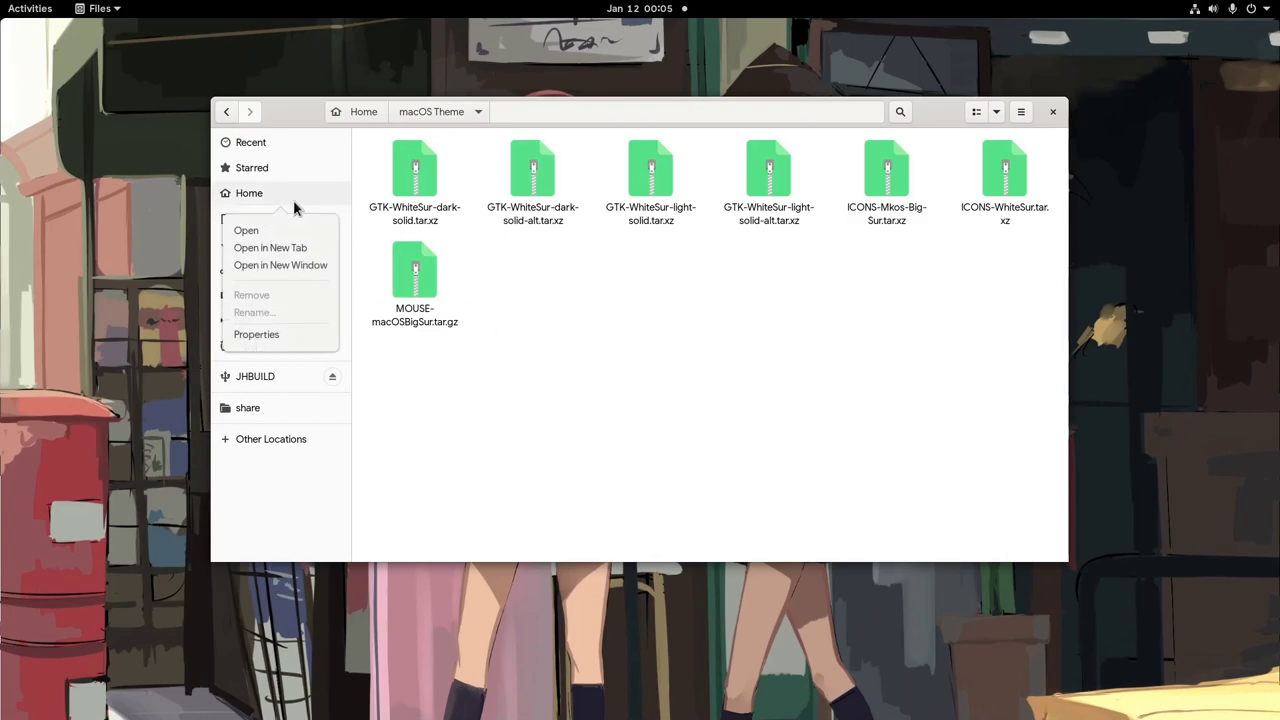
{"action": "left_click", "coordinate": [279, 247]}
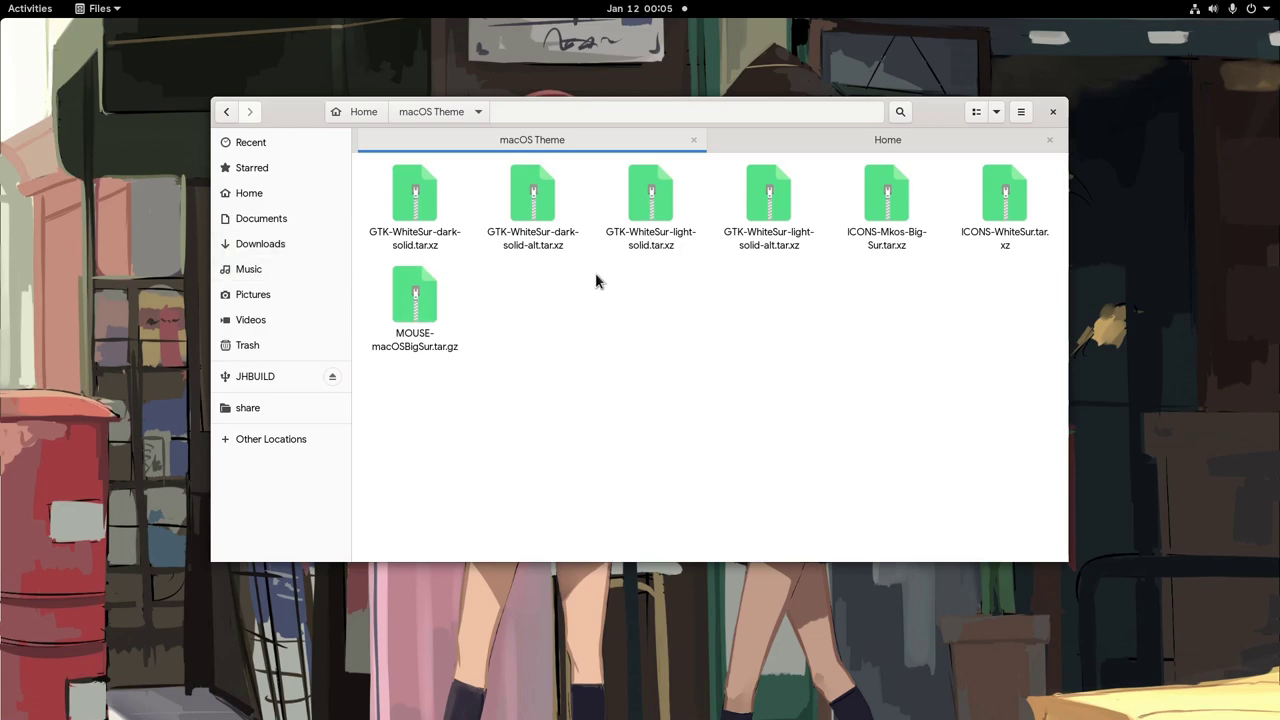
Step: Select the four GTK WhiteSur archives, then create and open a hidden .themes folder in Home
{"action": "left_click_drag", "start_coordinate": [820, 207], "coordinate": [365, 197]}
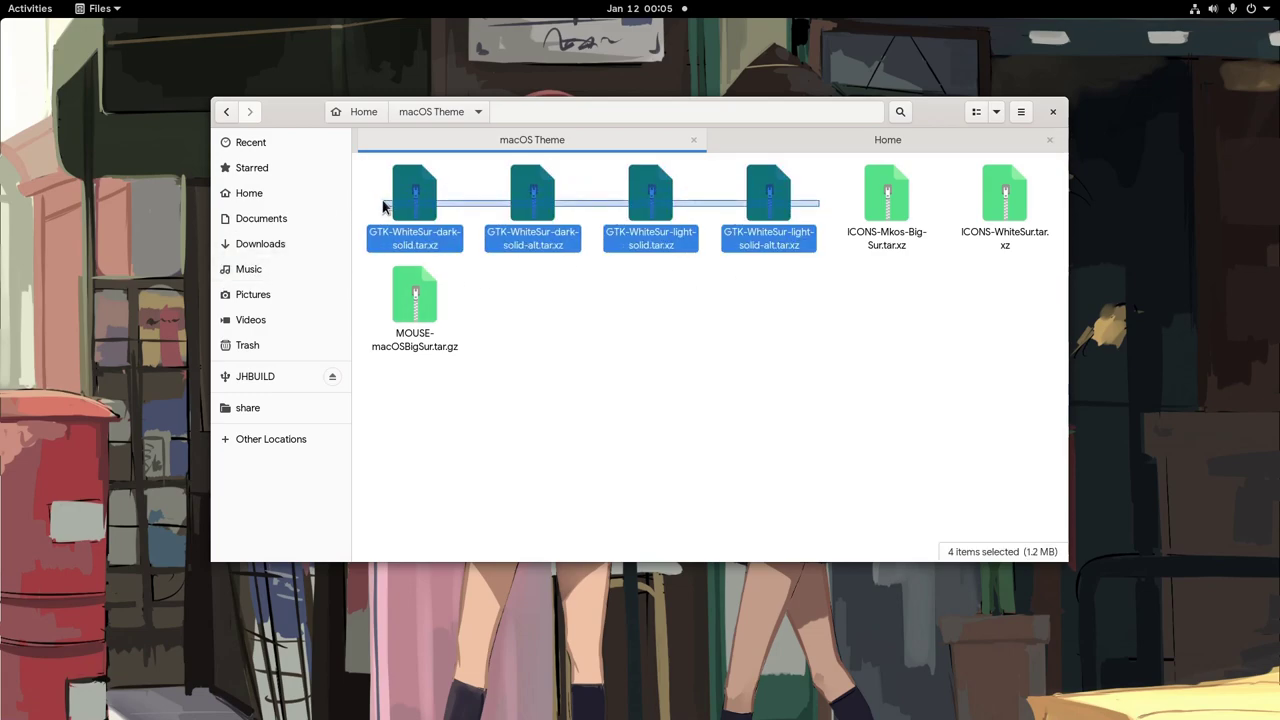
{"action": "left_click", "coordinate": [840, 142]}
{"action": "key", "text": "ctrl+shift+n"}
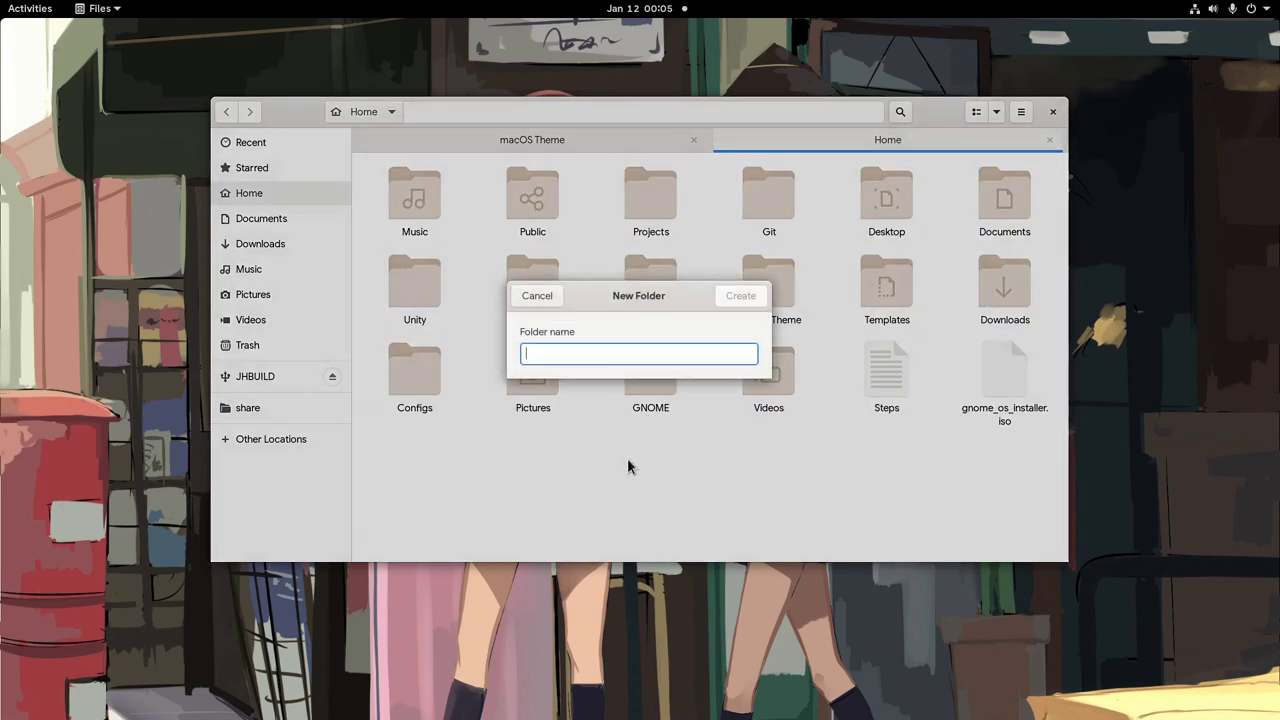
{"action": "type", "text": ".themes"}
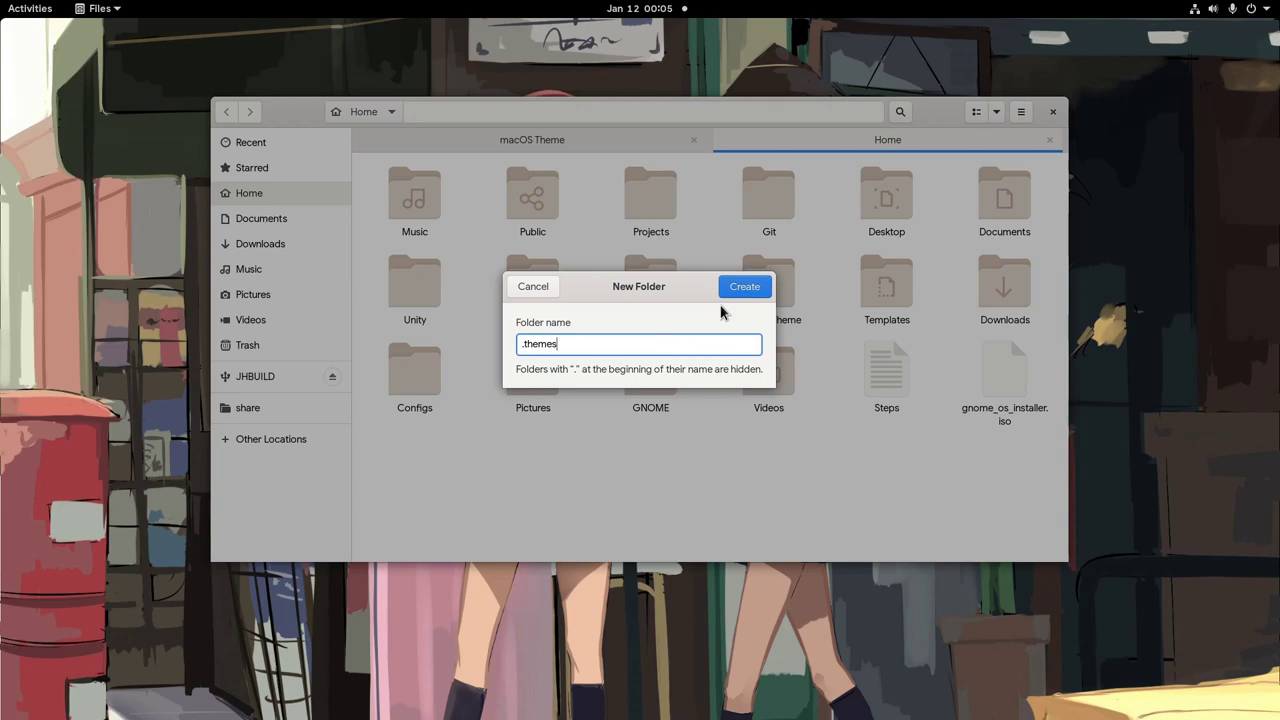
{"action": "left_click", "coordinate": [747, 287]}
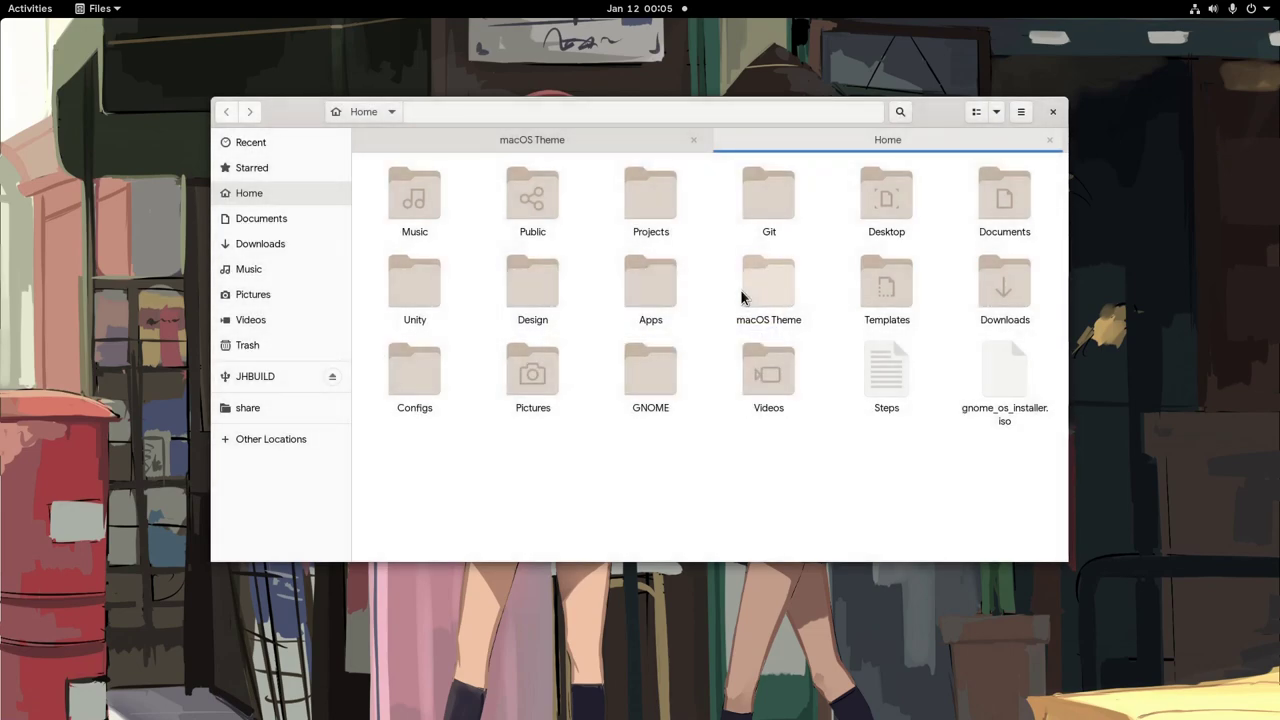
{"action": "key", "text": "ctrl+l"}
{"action": "key", "text": "End"}
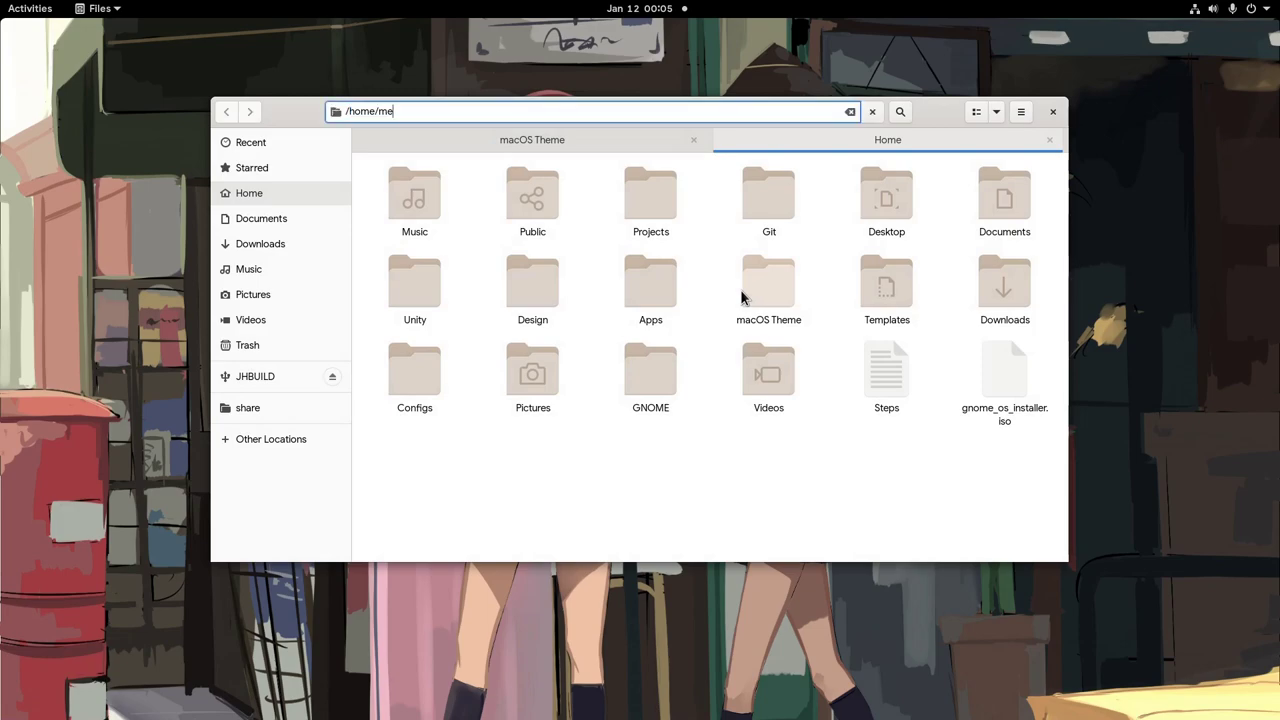
{"action": "type", "text": "/.themes/"}
{"action": "key", "text": "Tab"}
{"action": "key", "text": "Return"}
Step: Paste the four archives into .themes, extract them there, and delete the archives
{"action": "key", "text": "ctrl+v"}
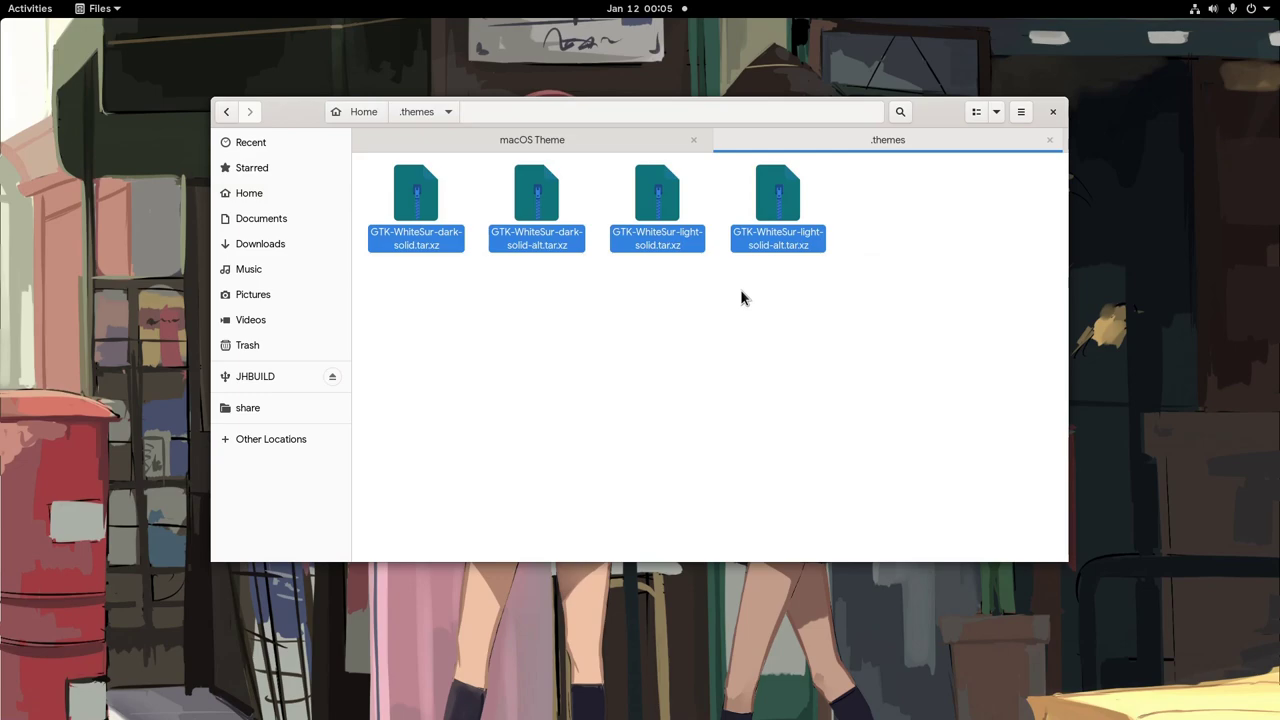
{"action": "right_click", "coordinate": [762, 238]}
{"action": "left_click", "coordinate": [840, 265]}
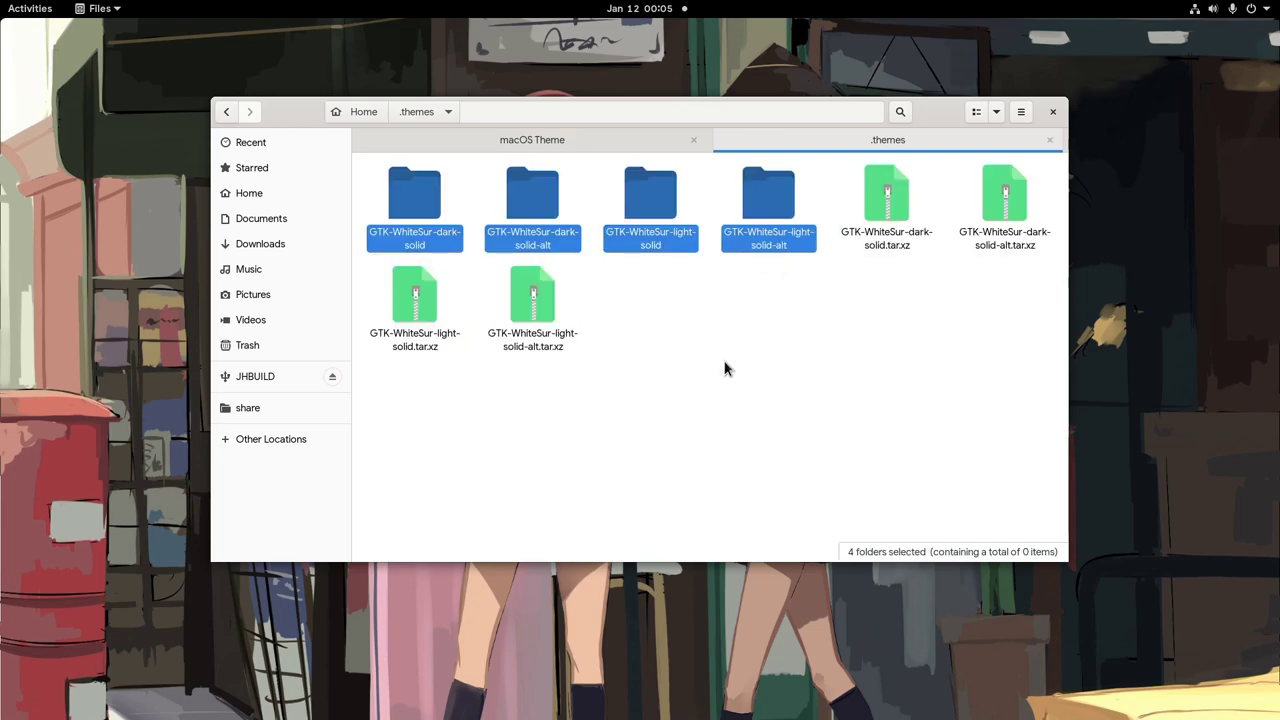
{"action": "left_click", "coordinate": [872, 243]}
{"action": "left_click", "coordinate": [524, 338], "text": "shift"}
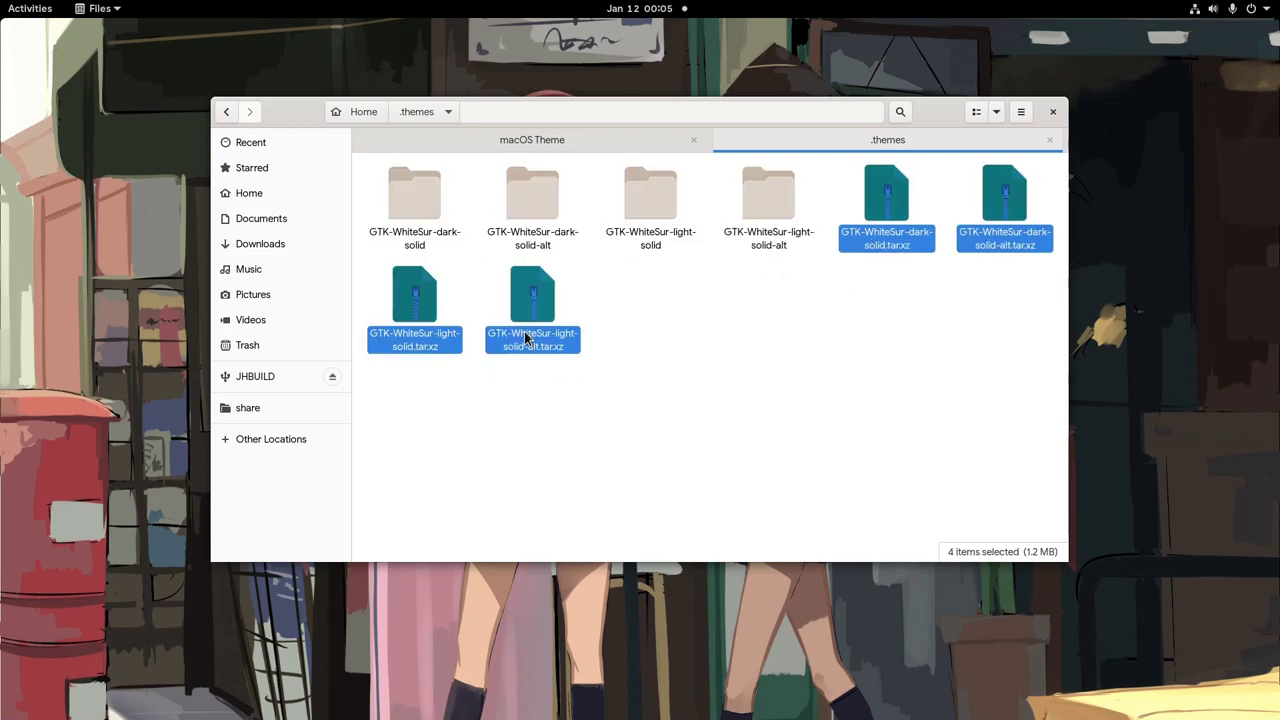
{"action": "key", "text": "Delete"}
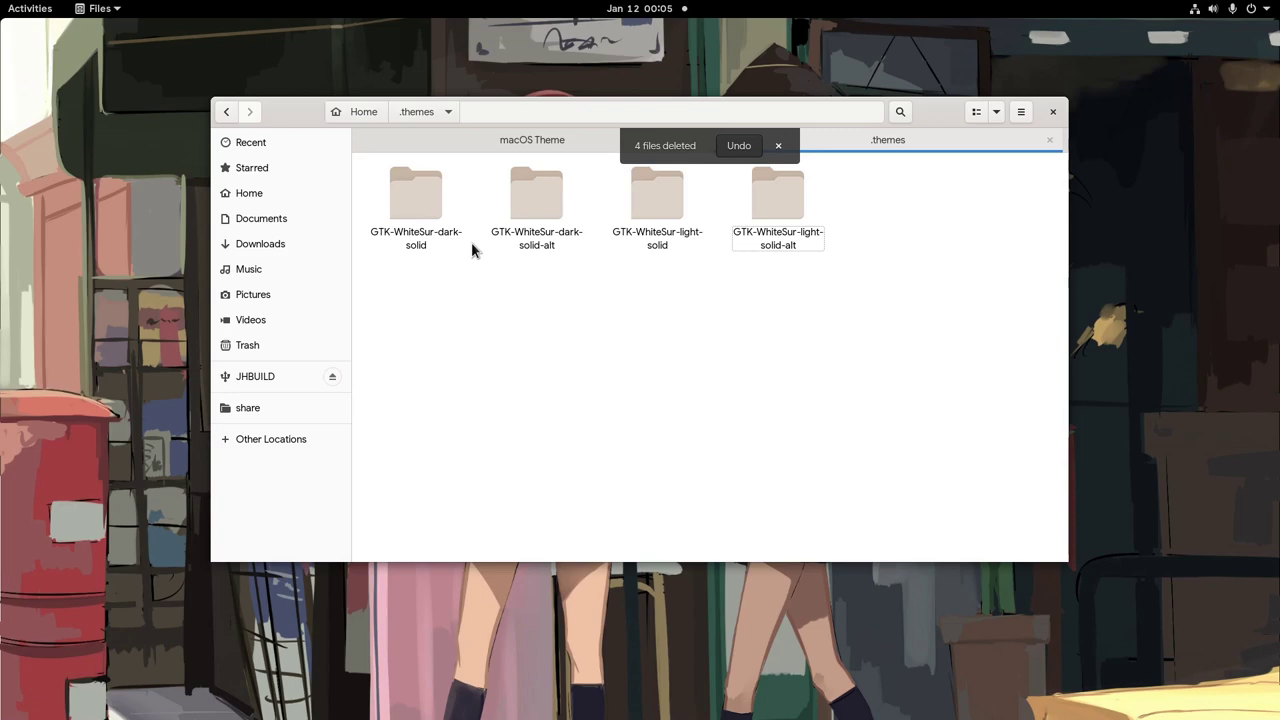
Step: Move WhiteSur-dark-solid and WhiteSur-dark-solid-alt up into .themes and delete their empty wrapper folders
{"action": "double_click", "coordinate": [434, 204]}
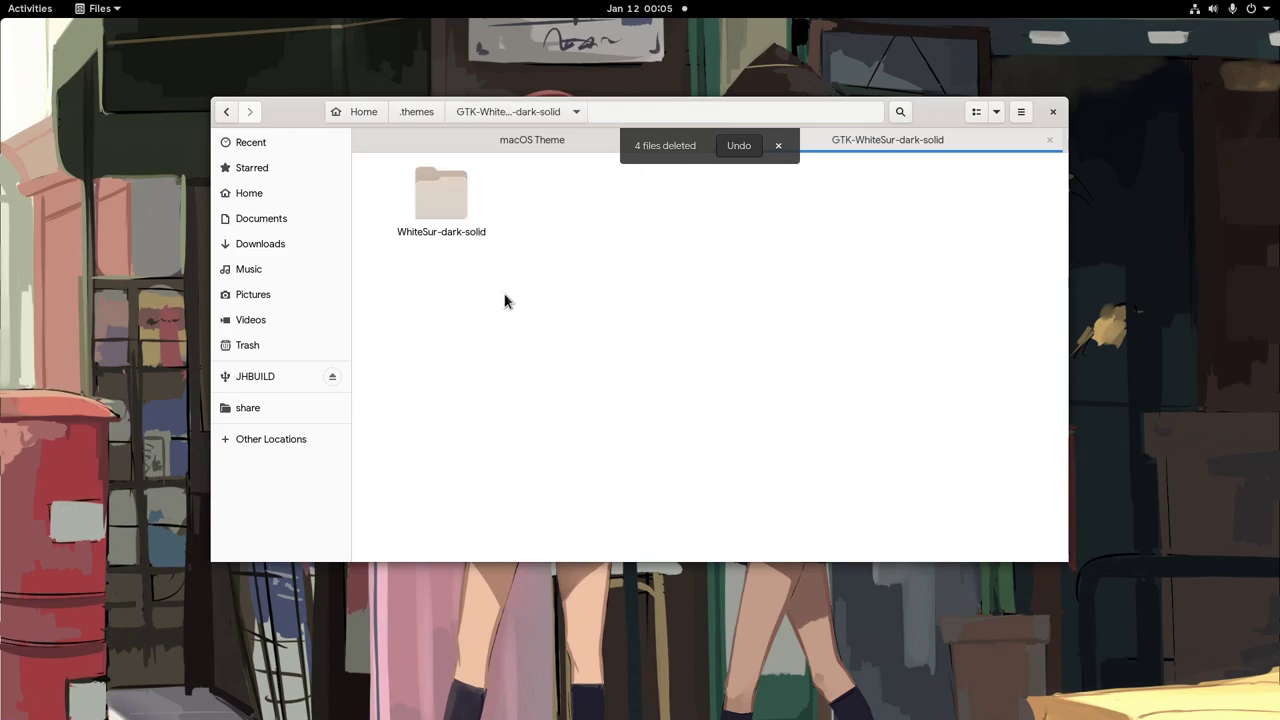
{"action": "left_click_drag", "start_coordinate": [437, 196], "coordinate": [424, 113]}
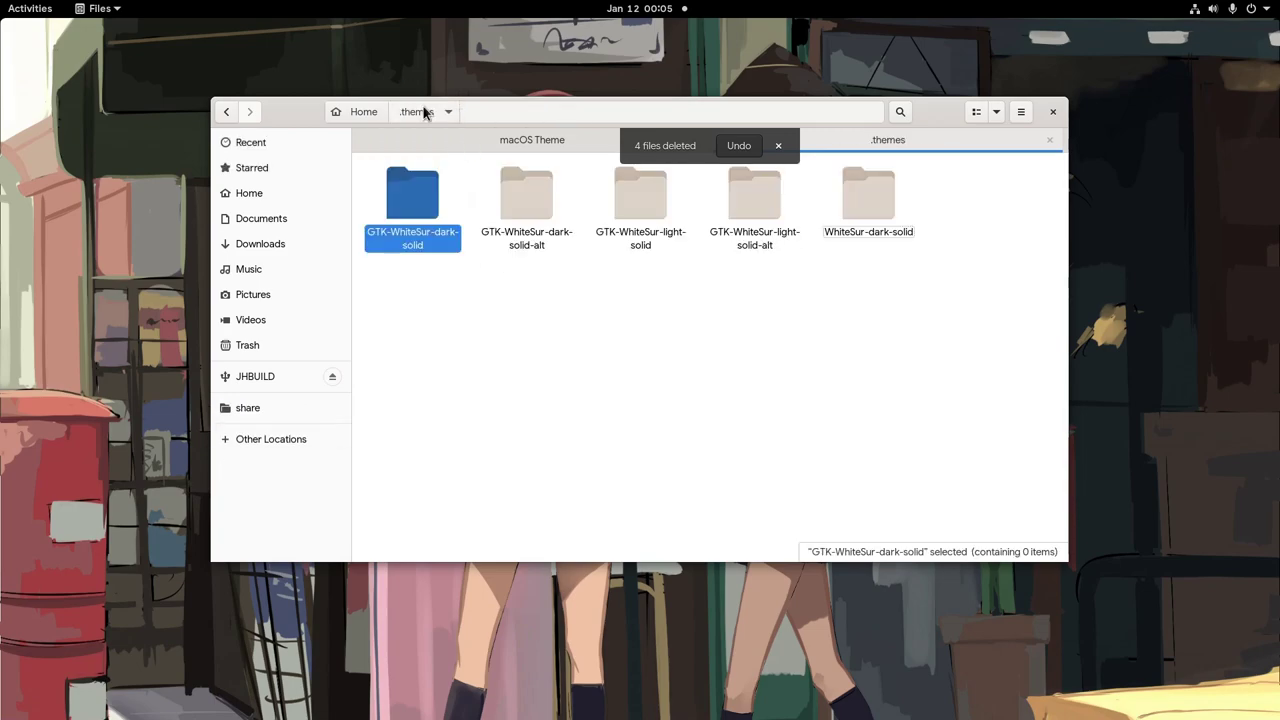
{"action": "key", "text": "Delete"}
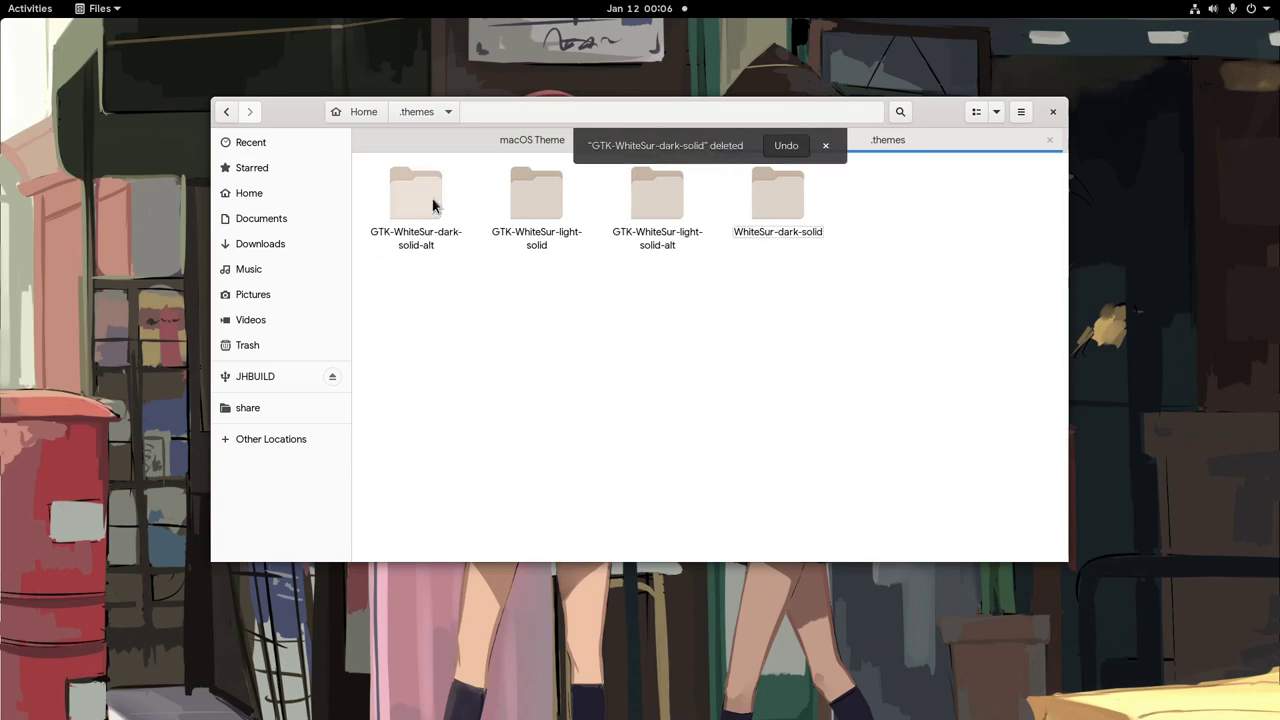
{"action": "double_click", "coordinate": [446, 210]}
{"action": "left_click", "coordinate": [447, 210]}
{"action": "left_click_drag", "start_coordinate": [447, 210], "coordinate": [431, 111]}
{"action": "key", "text": "alt+Up"}
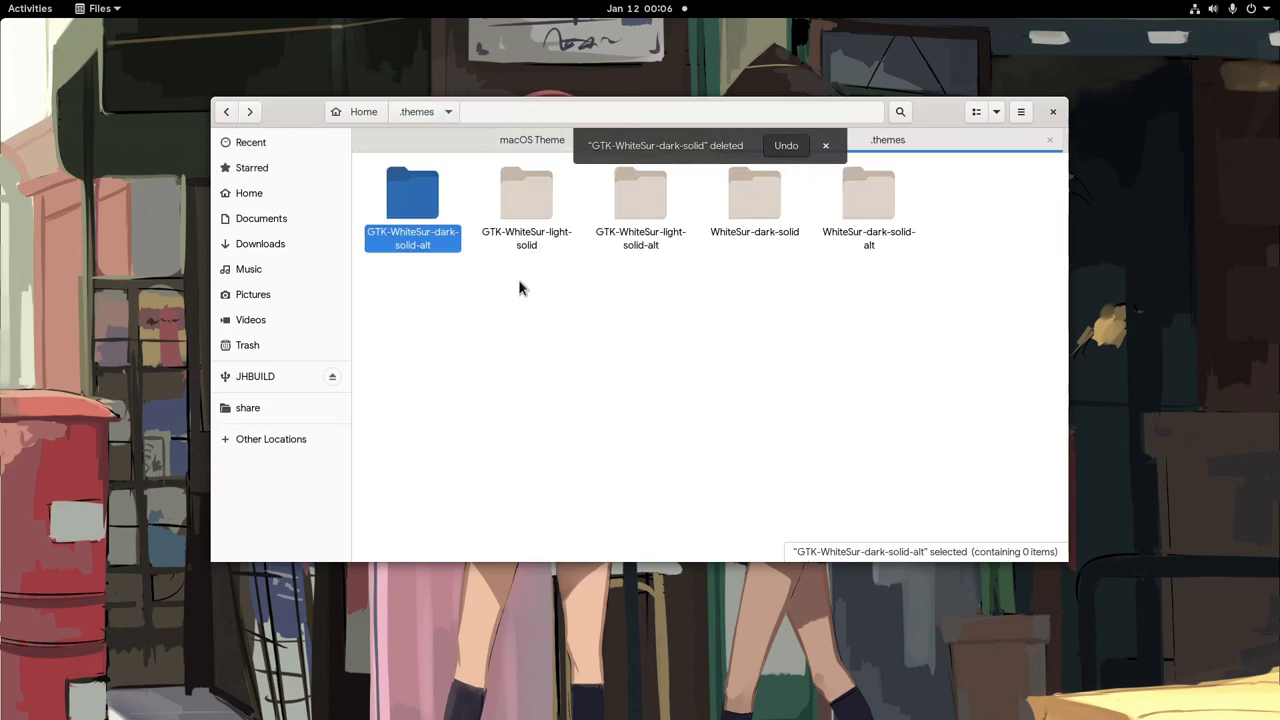
{"action": "key", "text": "Delete"}
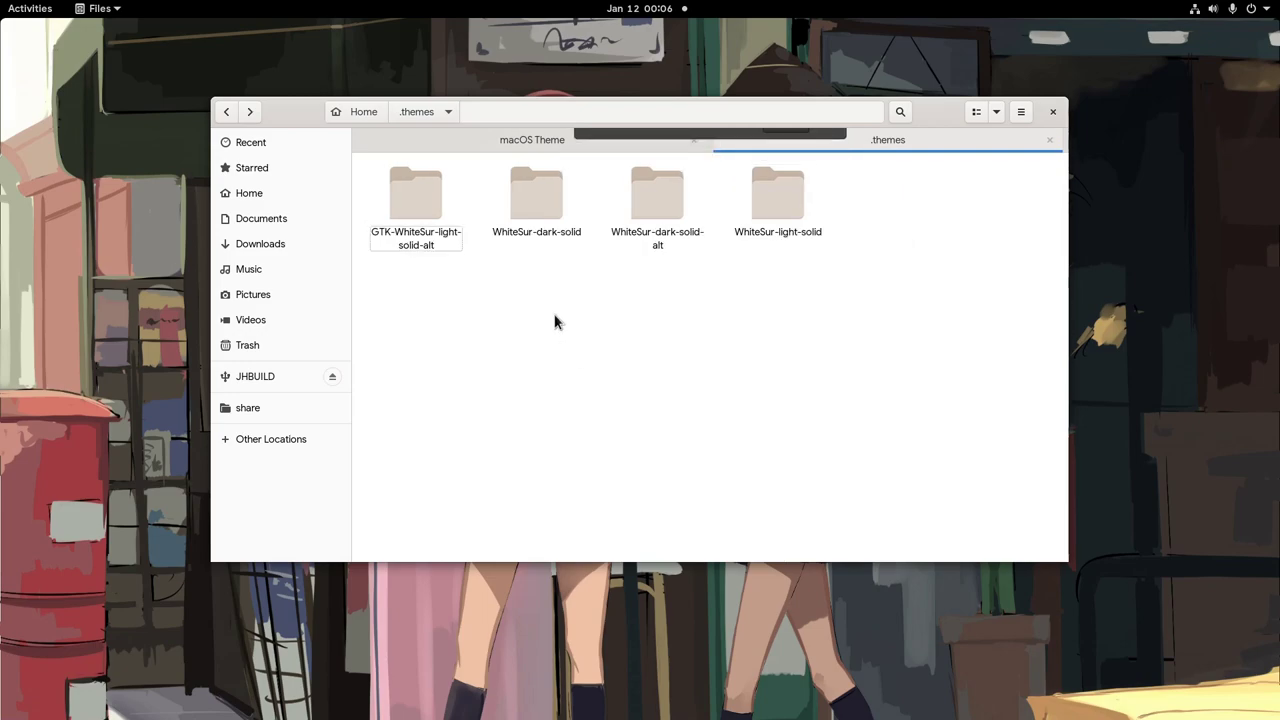
Step: Select the ICONS and MOUSE archives in macOS Theme and go to ~/.local/share/icons
{"action": "left_click", "coordinate": [531, 140]}
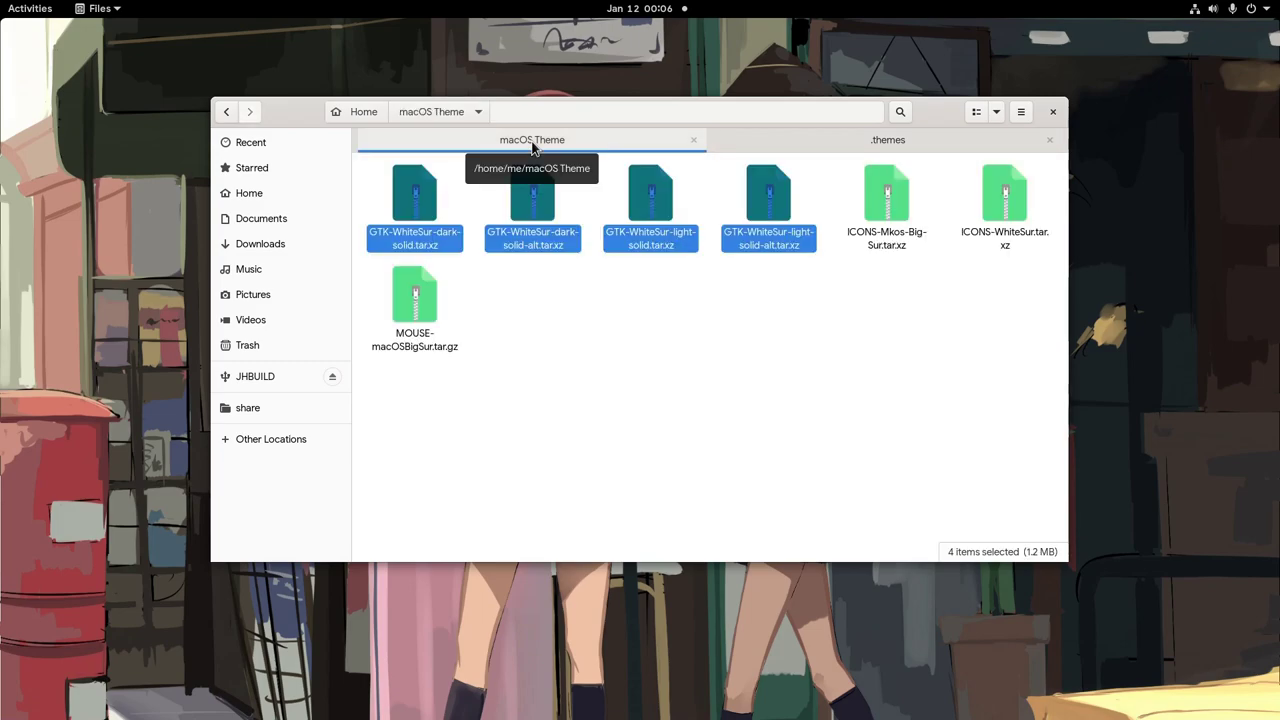
{"action": "left_click", "coordinate": [823, 360]}
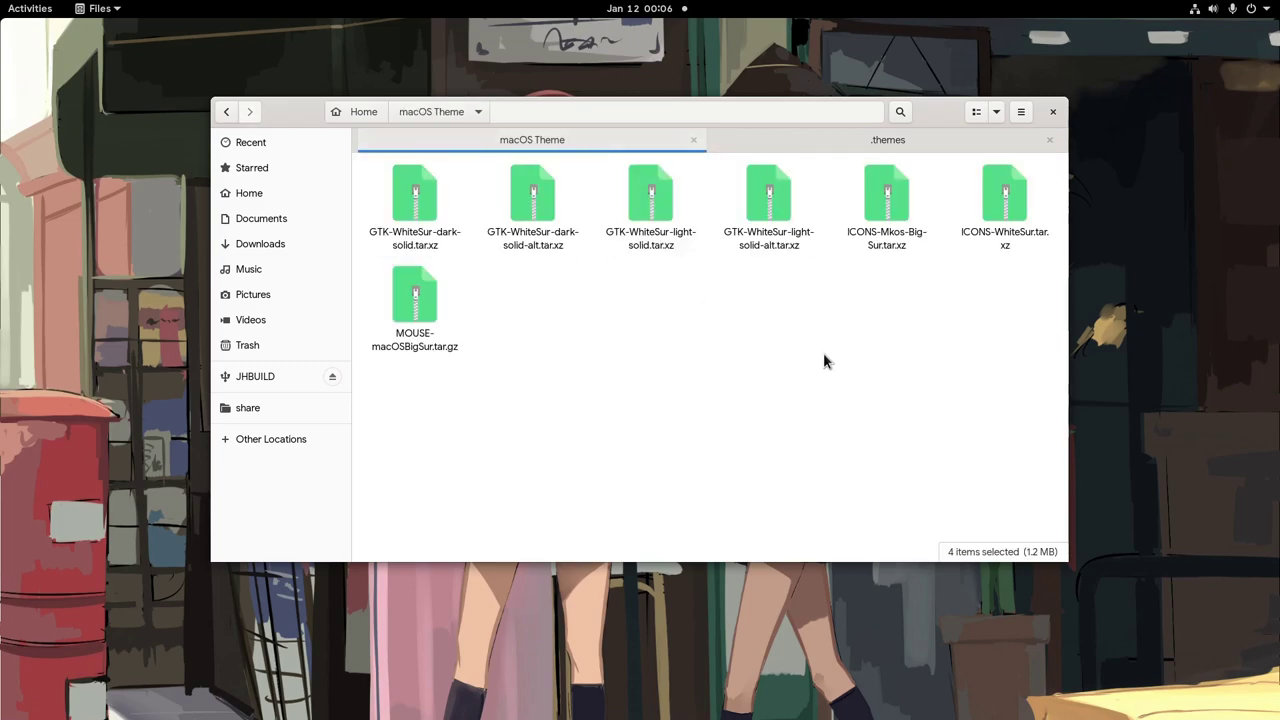
{"action": "left_click", "coordinate": [886, 235]}
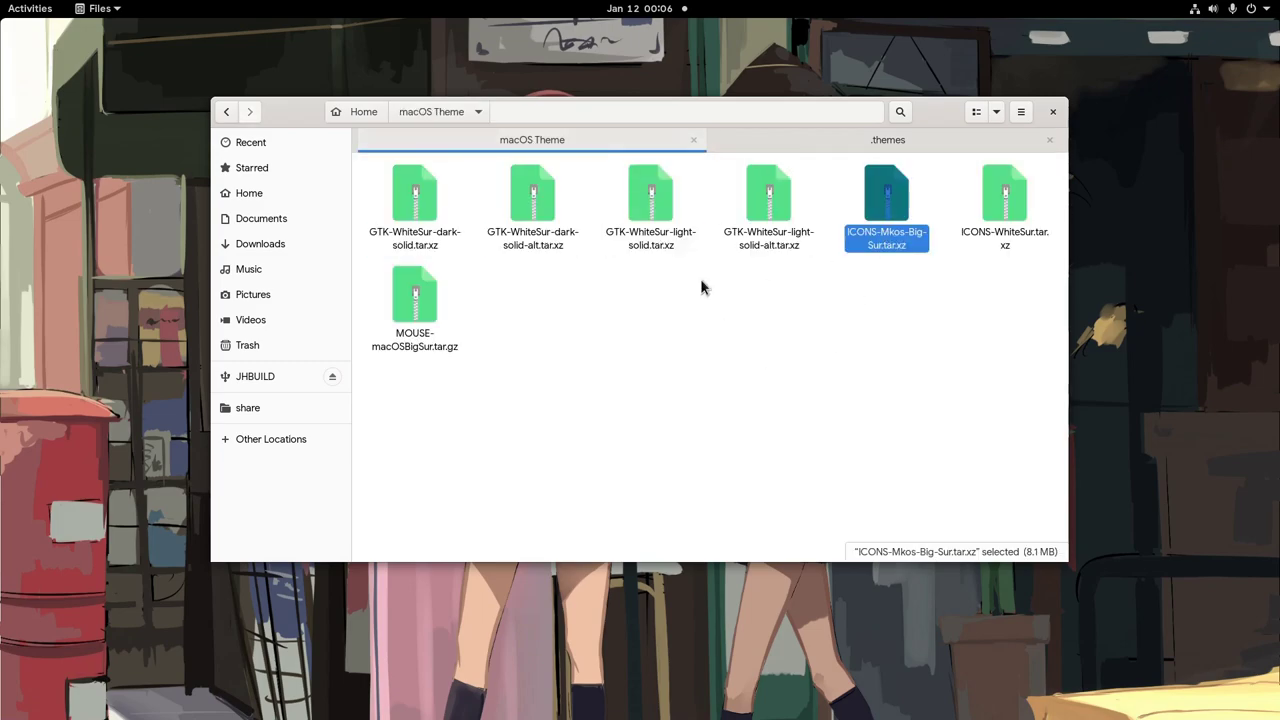
{"action": "left_click", "coordinate": [424, 325], "text": "shift"}
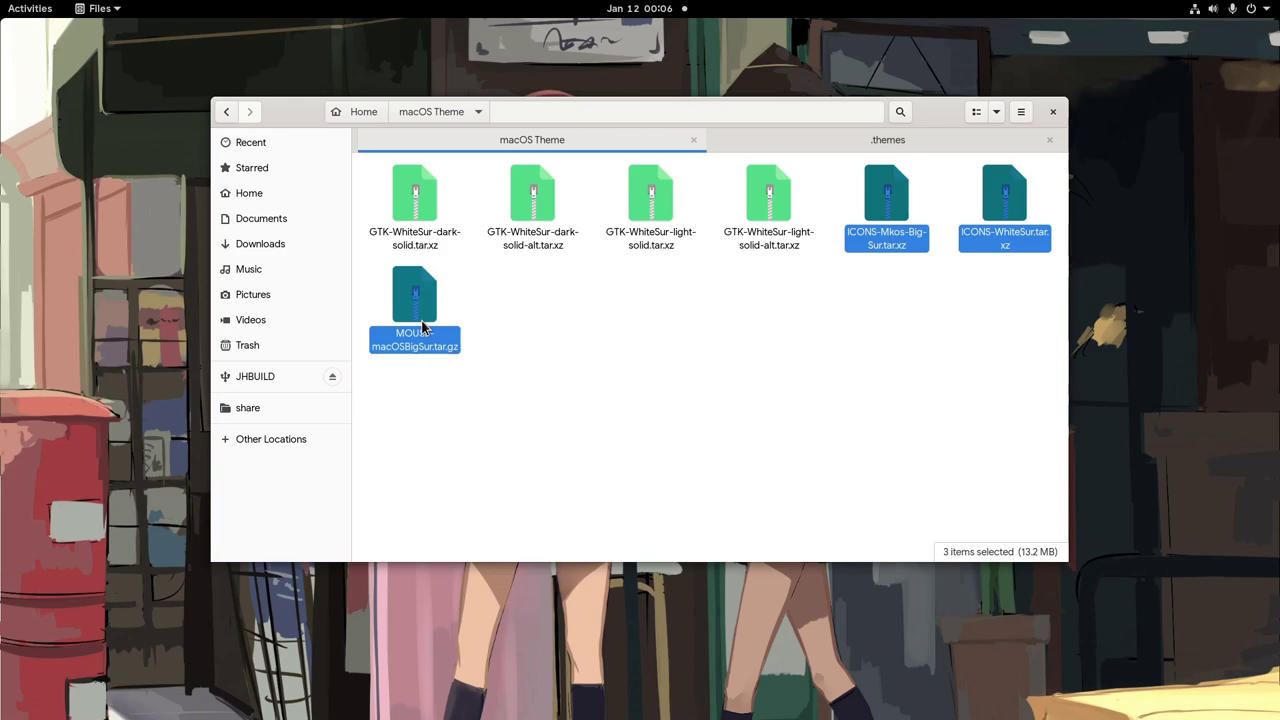
{"action": "left_click", "coordinate": [764, 140]}
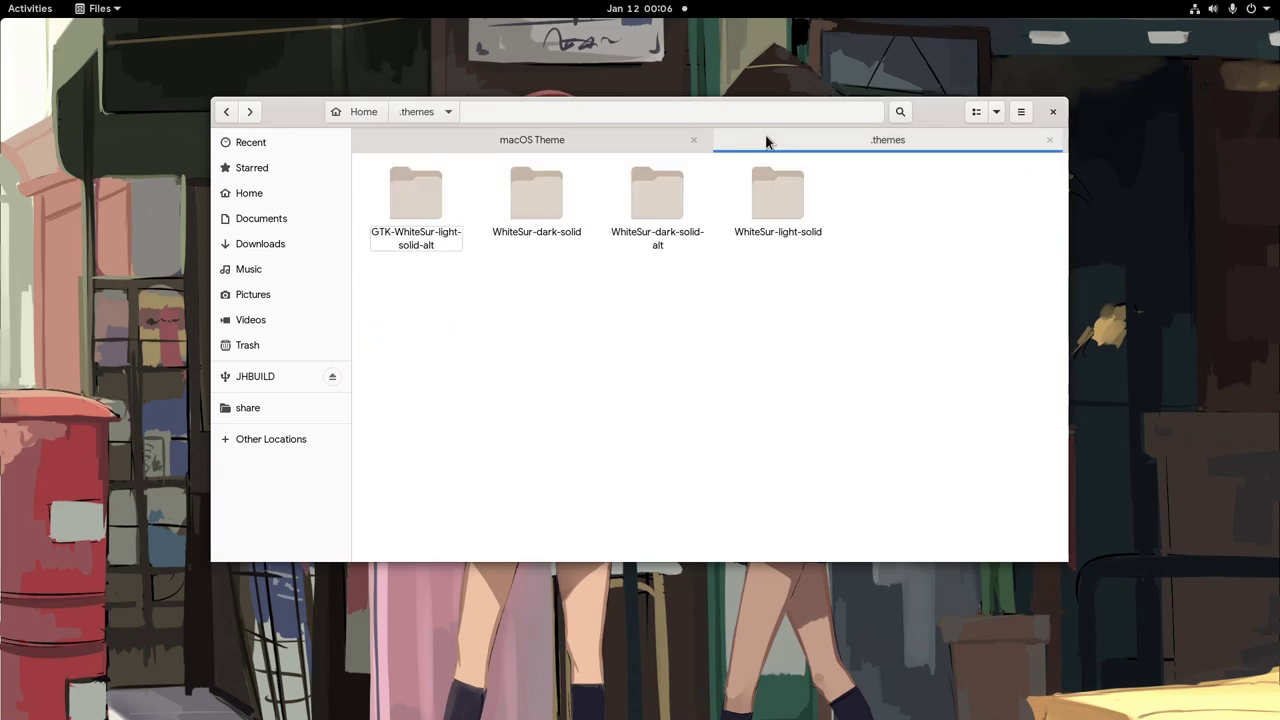
{"action": "left_click", "coordinate": [286, 411]}
{"action": "left_click", "coordinate": [515, 291]}
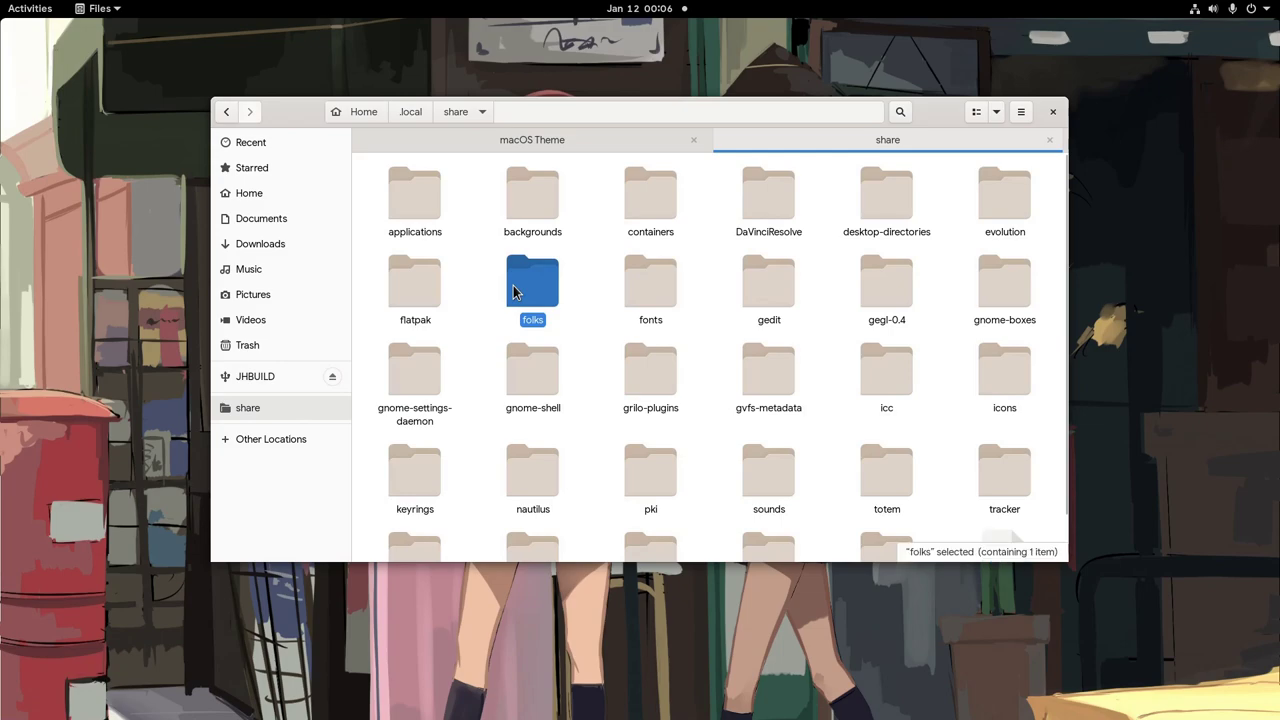
{"action": "type", "text": "icons"}
{"action": "key", "text": "Return"}
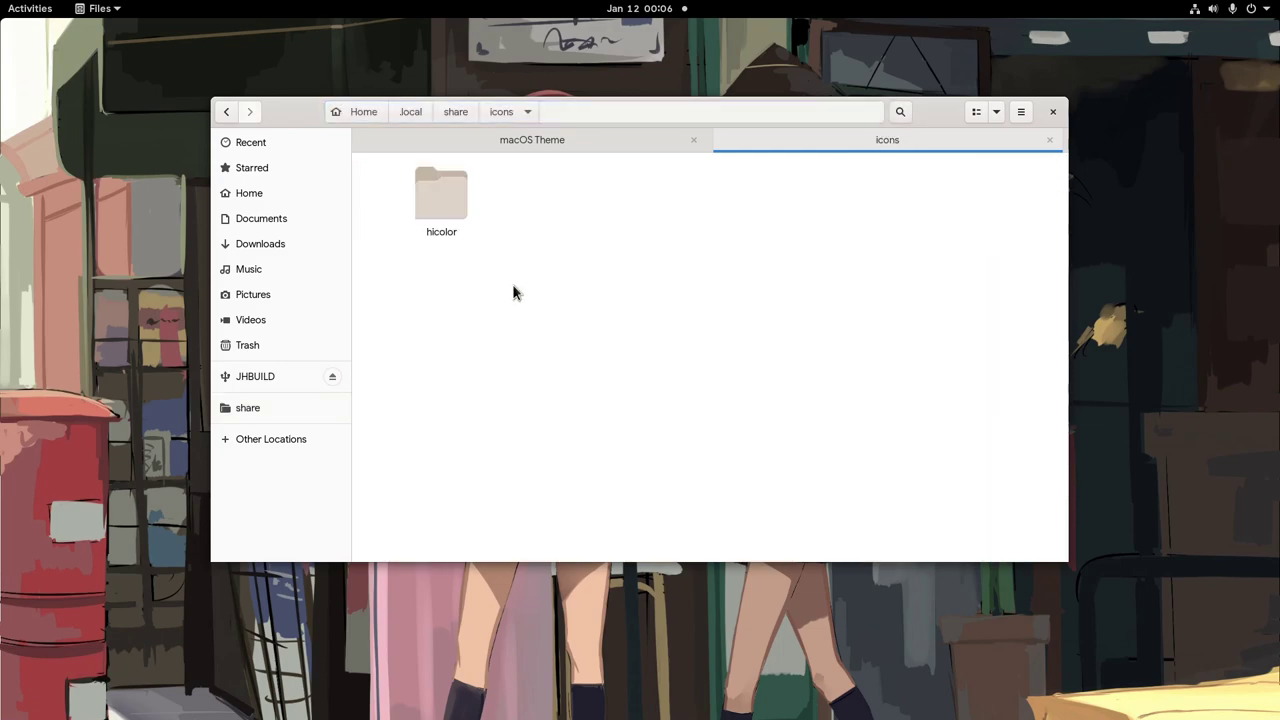
Step: Paste the three archives into icons and extract all of them there
{"action": "right_click", "coordinate": [513, 286]}
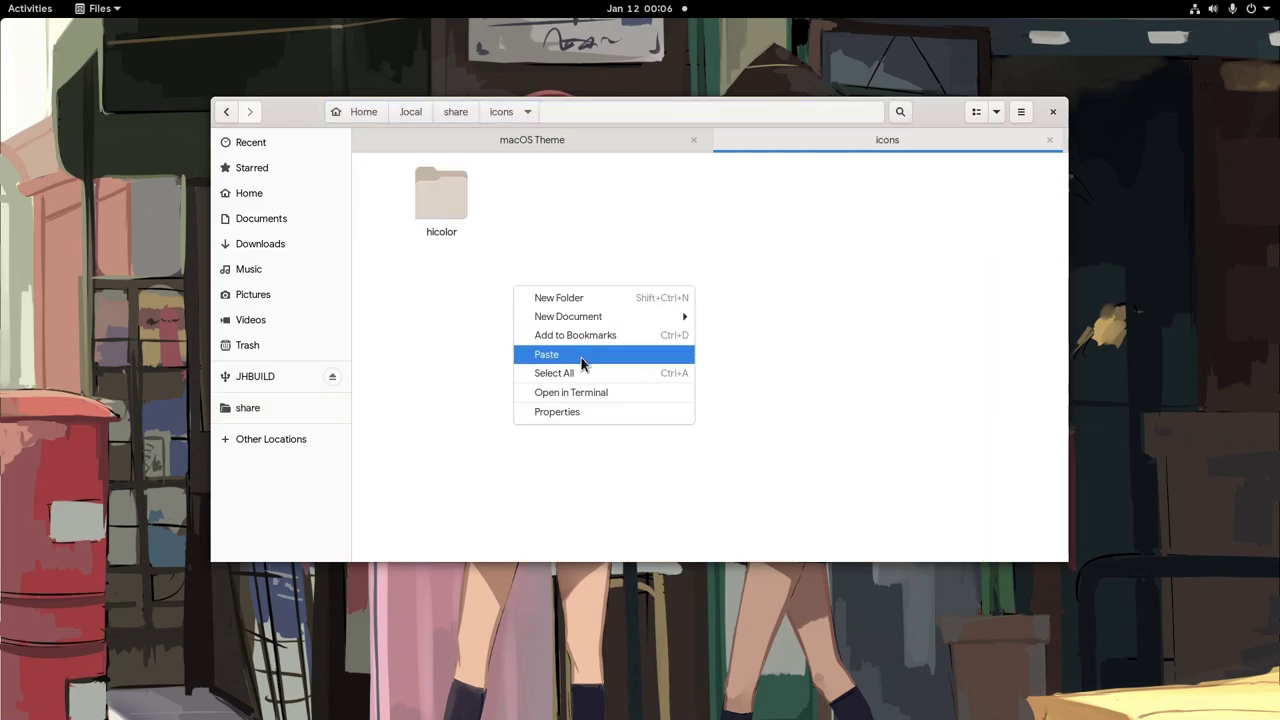
{"action": "left_click", "coordinate": [581, 355]}
{"action": "left_click_drag", "start_coordinate": [871, 199], "coordinate": [539, 241]}
{"action": "right_click", "coordinate": [540, 242]}
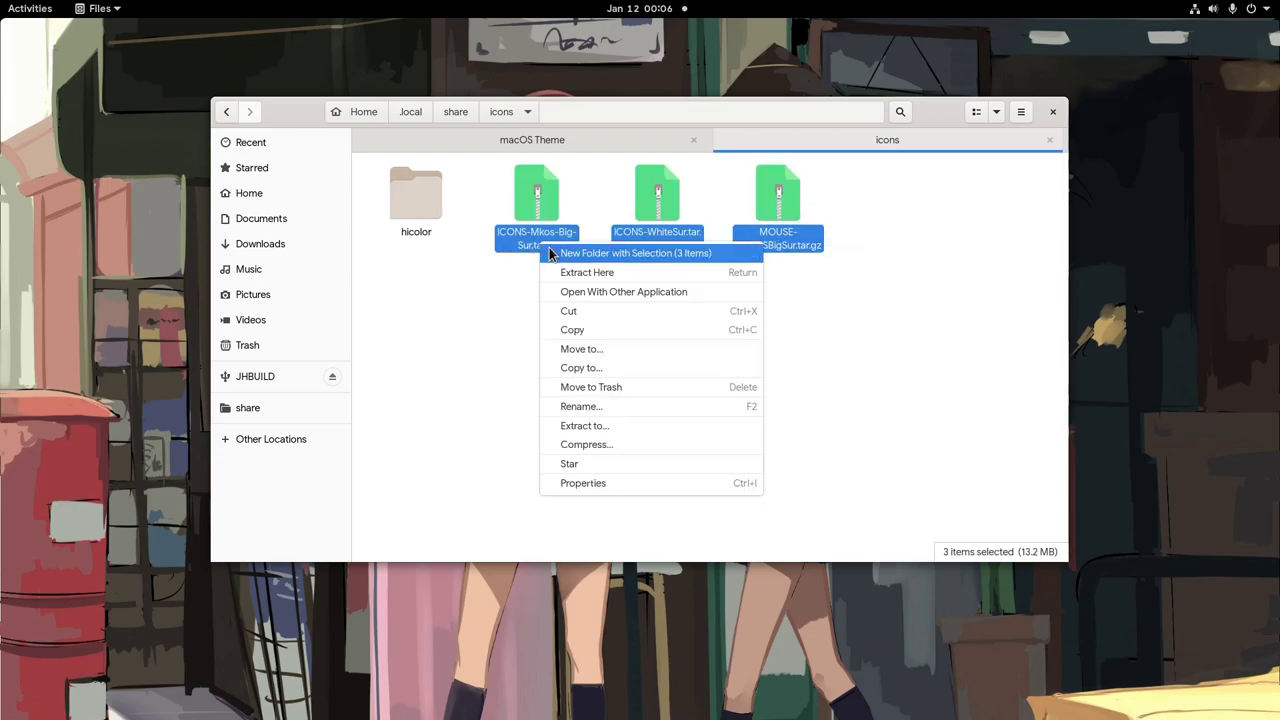
{"action": "left_click", "coordinate": [614, 274]}
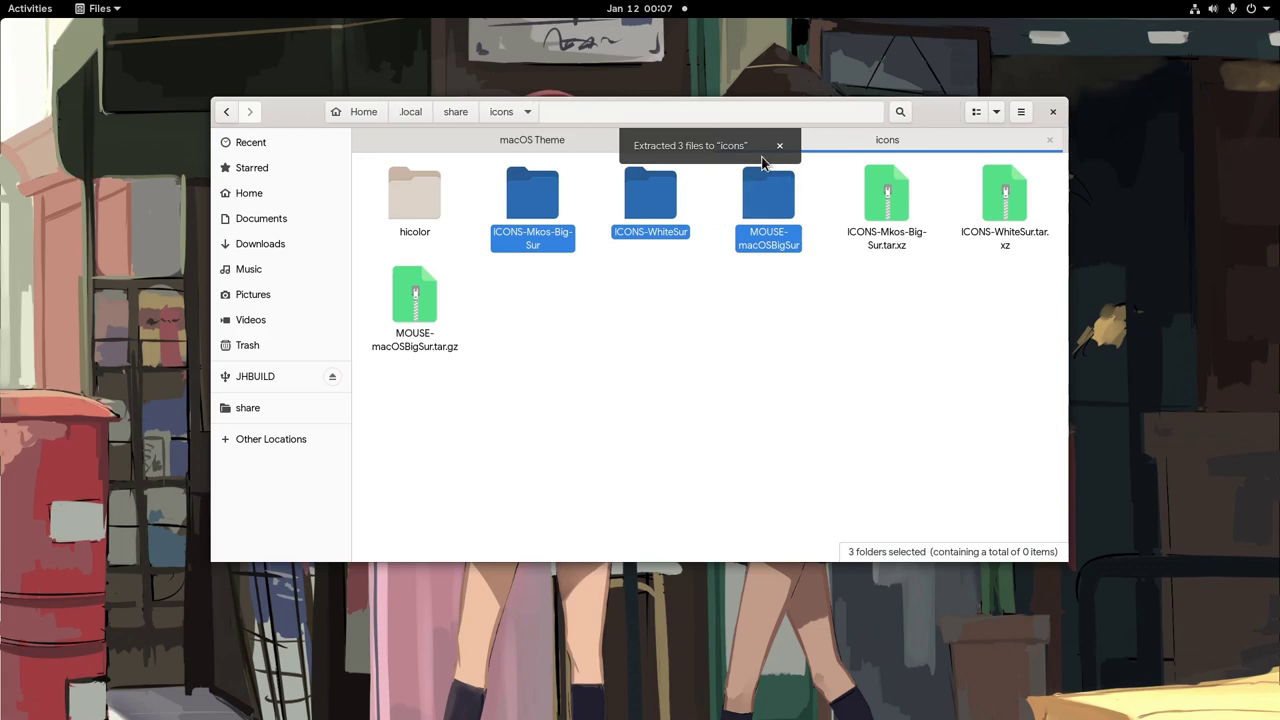
Step: Delete the three icon archives and move the Mkos-Big-Sur folders out of ICONS-Mkos-Big-Sur into icons
{"action": "left_click", "coordinate": [886, 200]}
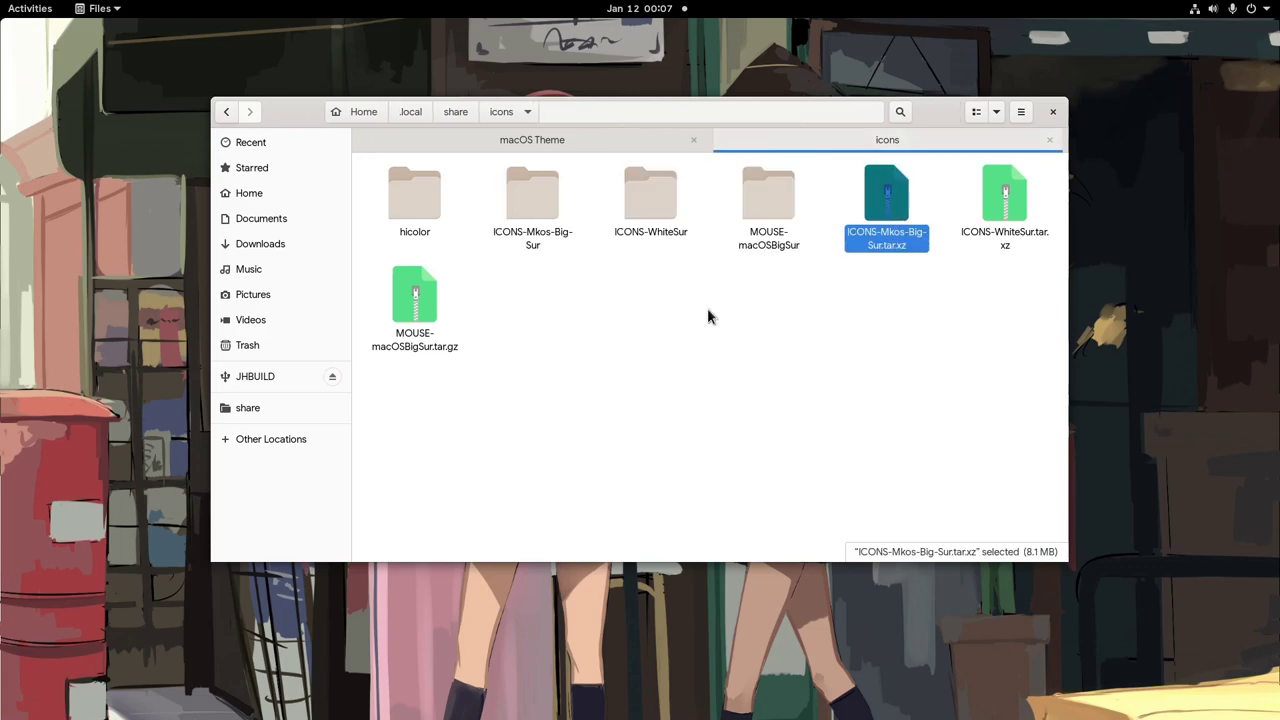
{"action": "left_click", "coordinate": [430, 306], "text": "shift"}
{"action": "key", "text": "Delete"}
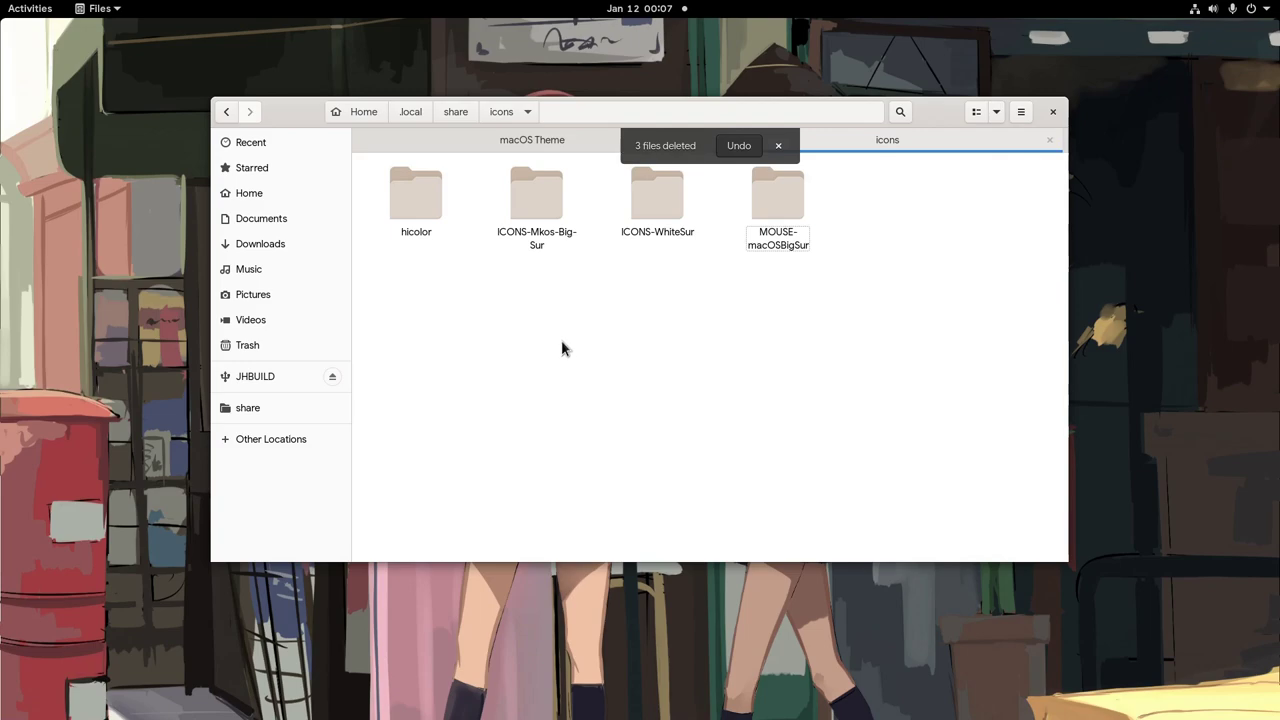
{"action": "double_click", "coordinate": [534, 205]}
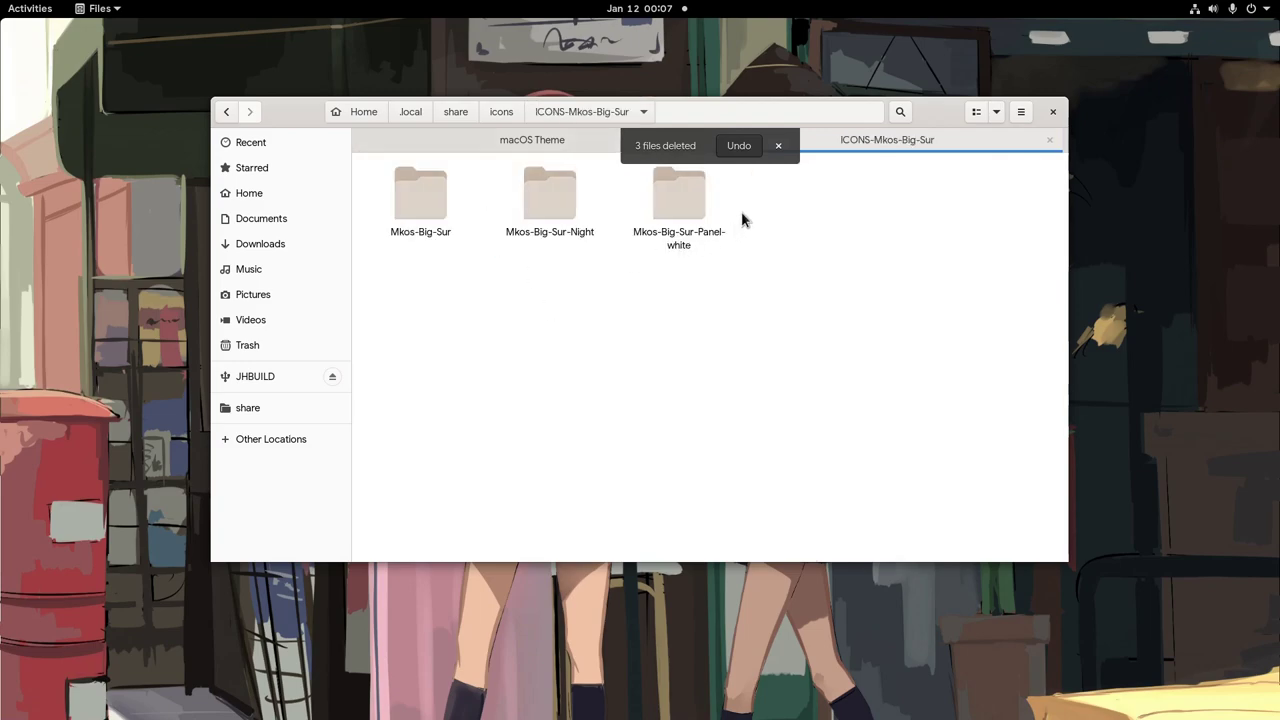
{"action": "left_click_drag", "start_coordinate": [757, 197], "coordinate": [491, 114]}
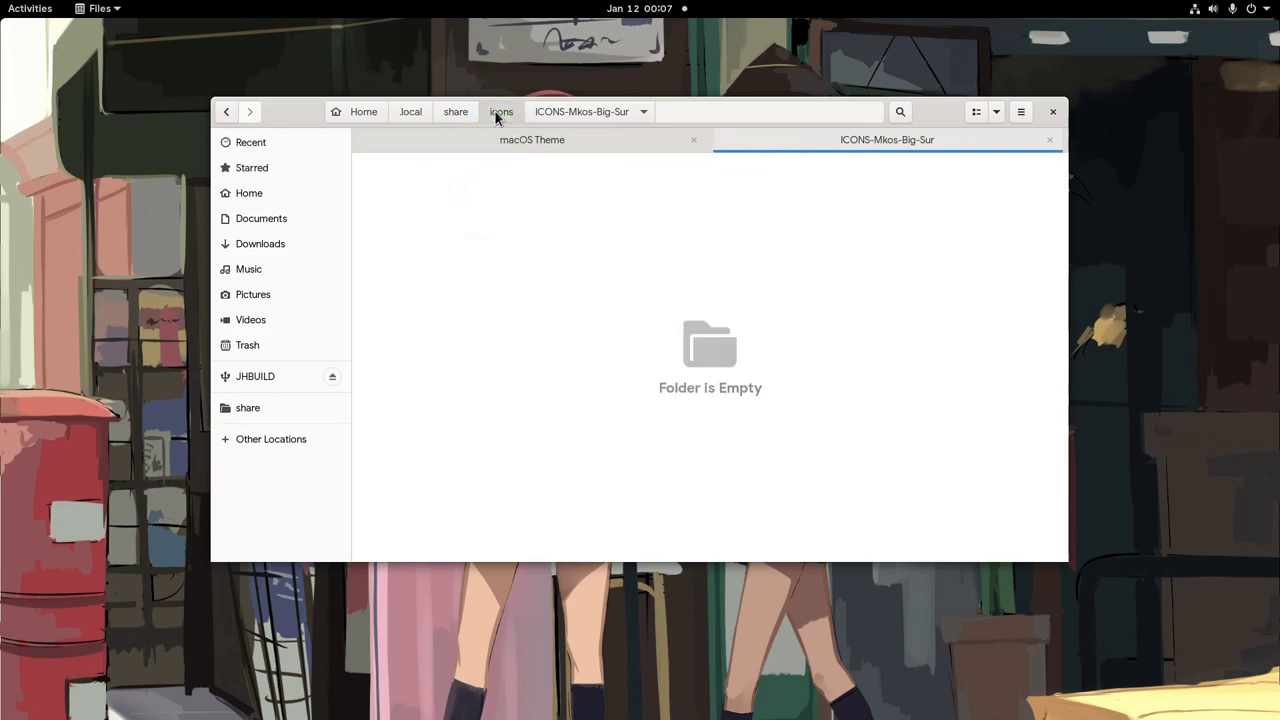
{"action": "left_click", "coordinate": [492, 112]}
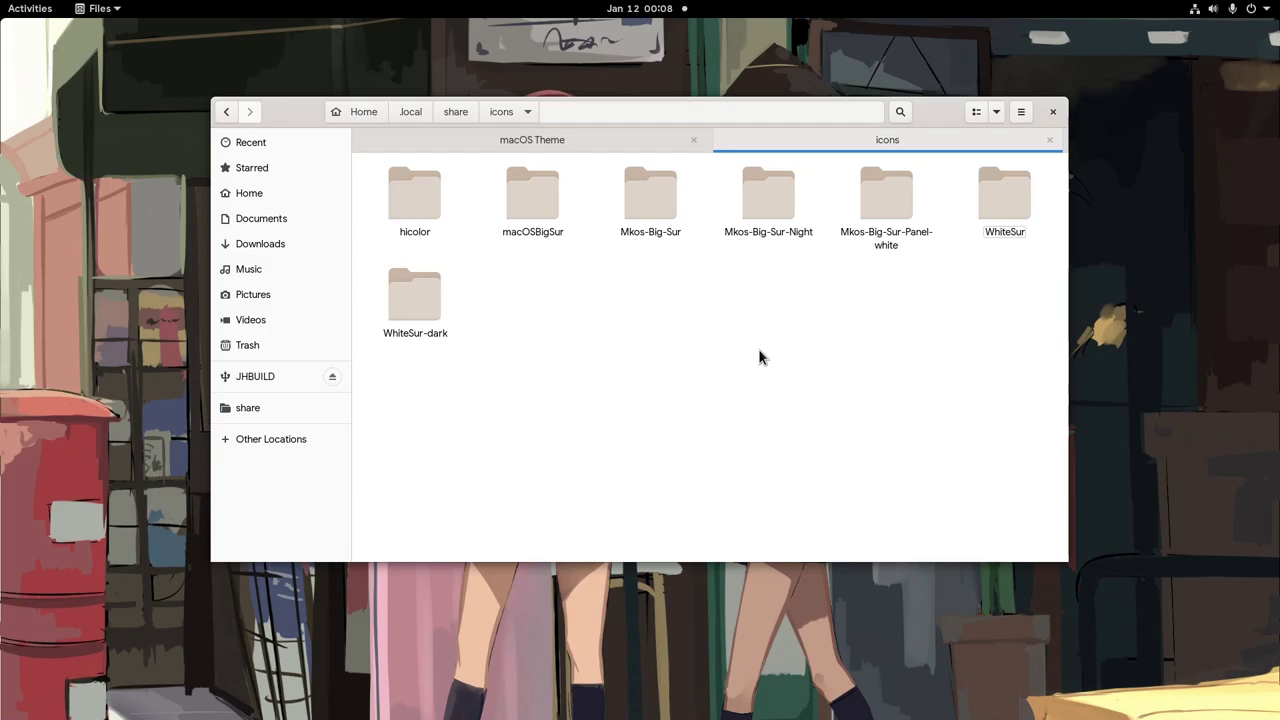
Step: Launch Tweaks via 'twe', turn on Maximize and Minimize titlebar buttons, and set Placement to Left
{"action": "key", "text": "super"}
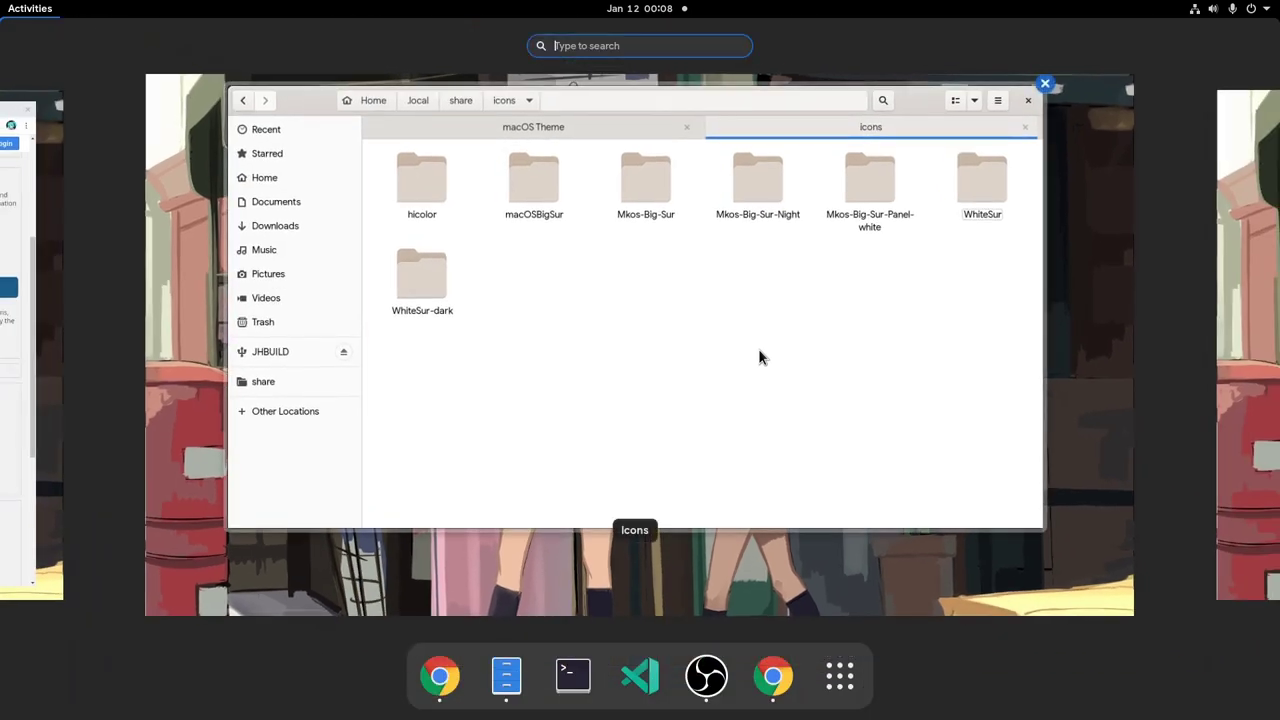
{"action": "type", "text": "twe"}
{"action": "key", "text": "Return"}
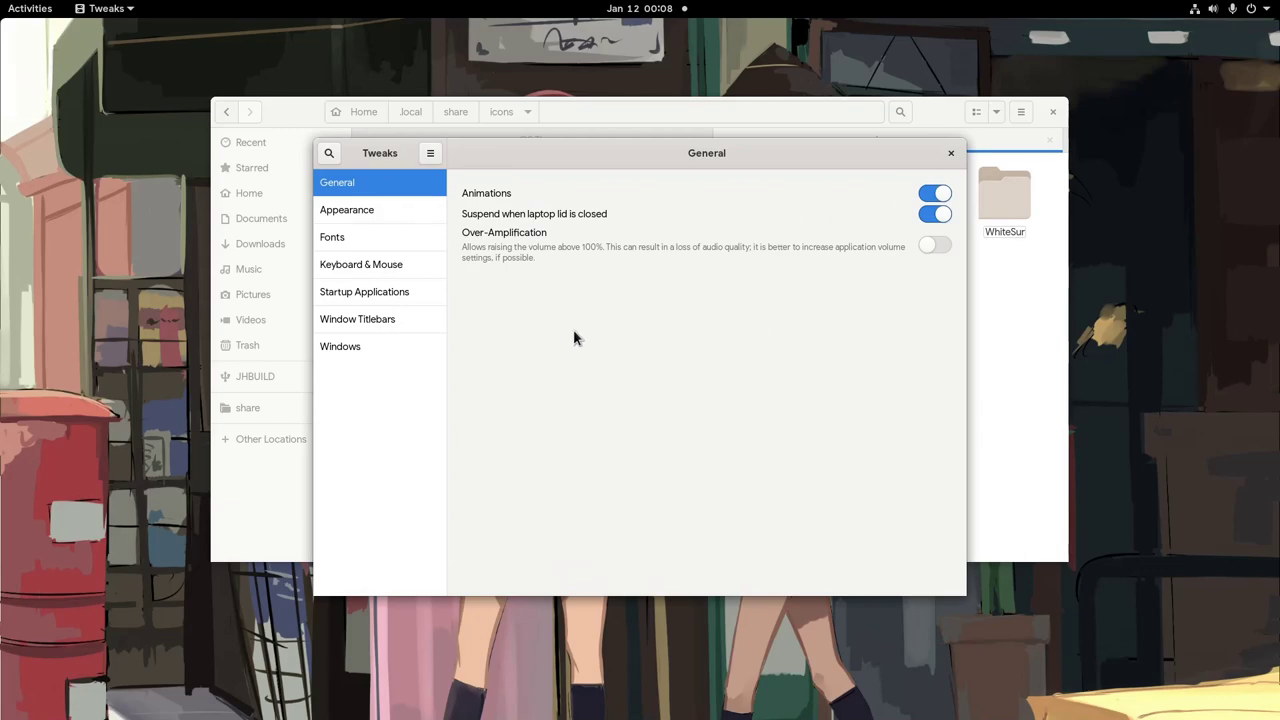
{"action": "left_click", "coordinate": [401, 314]}
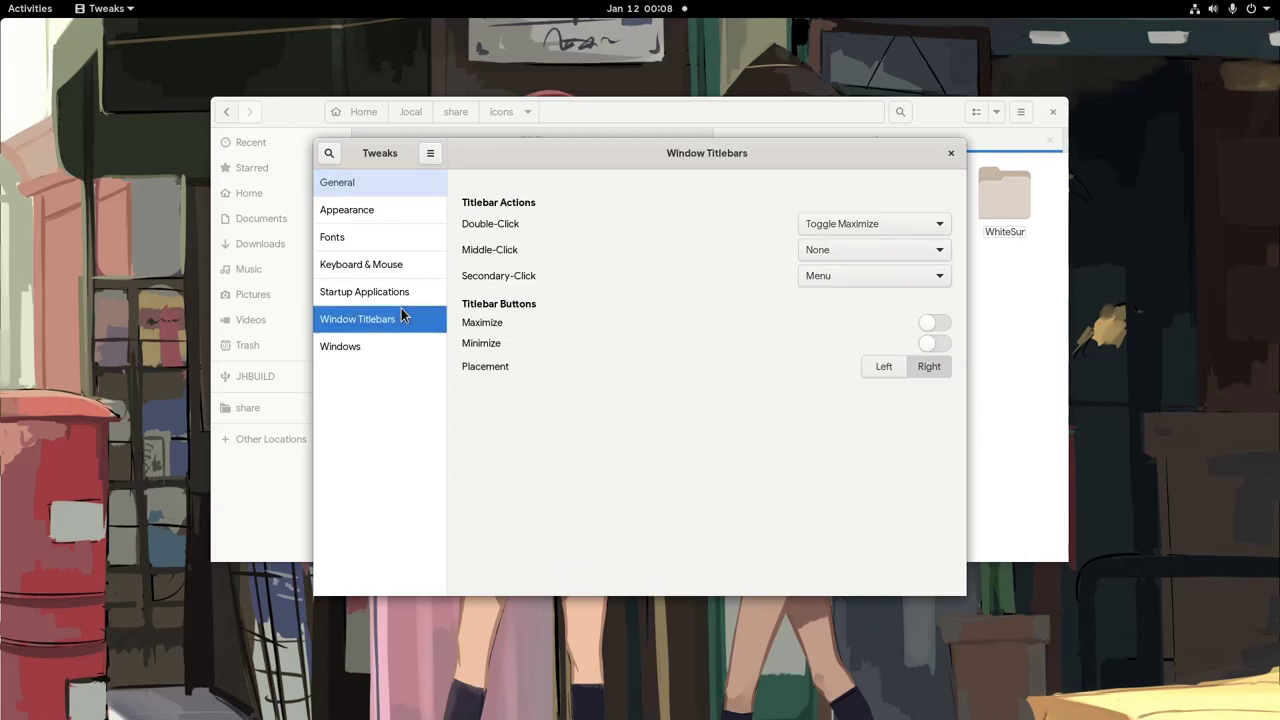
{"action": "left_click", "coordinate": [928, 324]}
{"action": "left_click", "coordinate": [936, 345]}
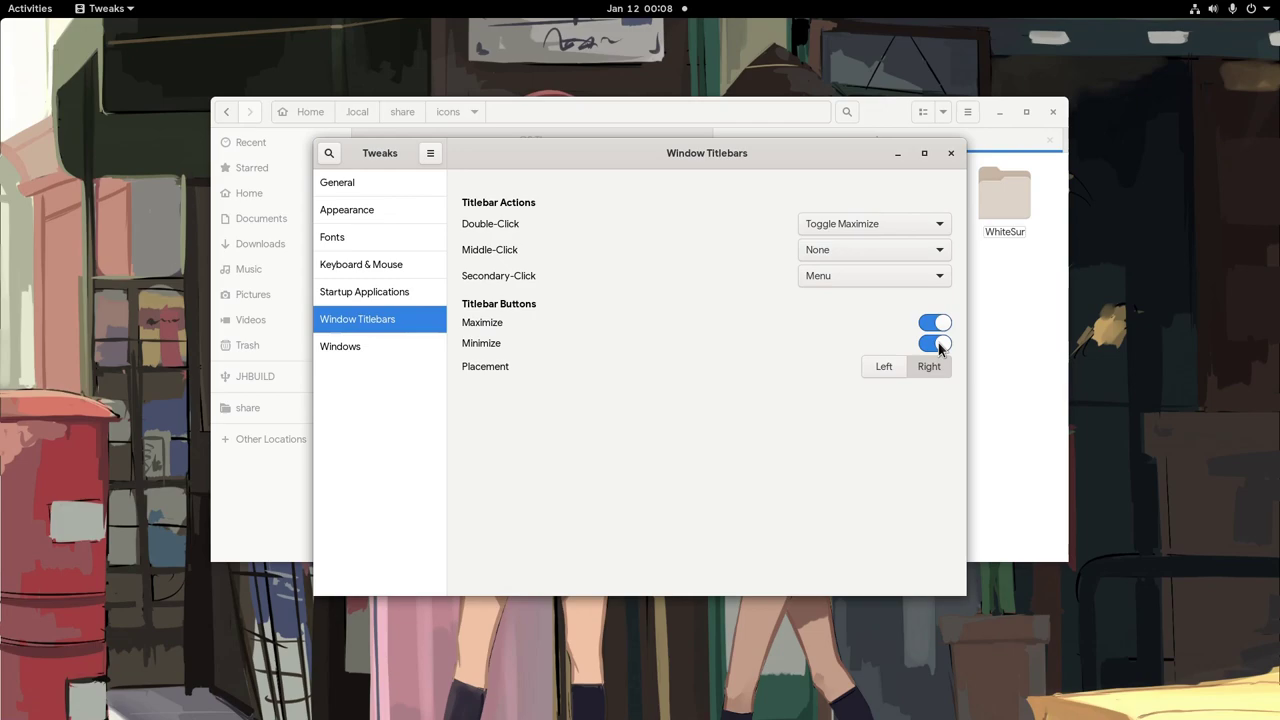
{"action": "left_click", "coordinate": [881, 366]}
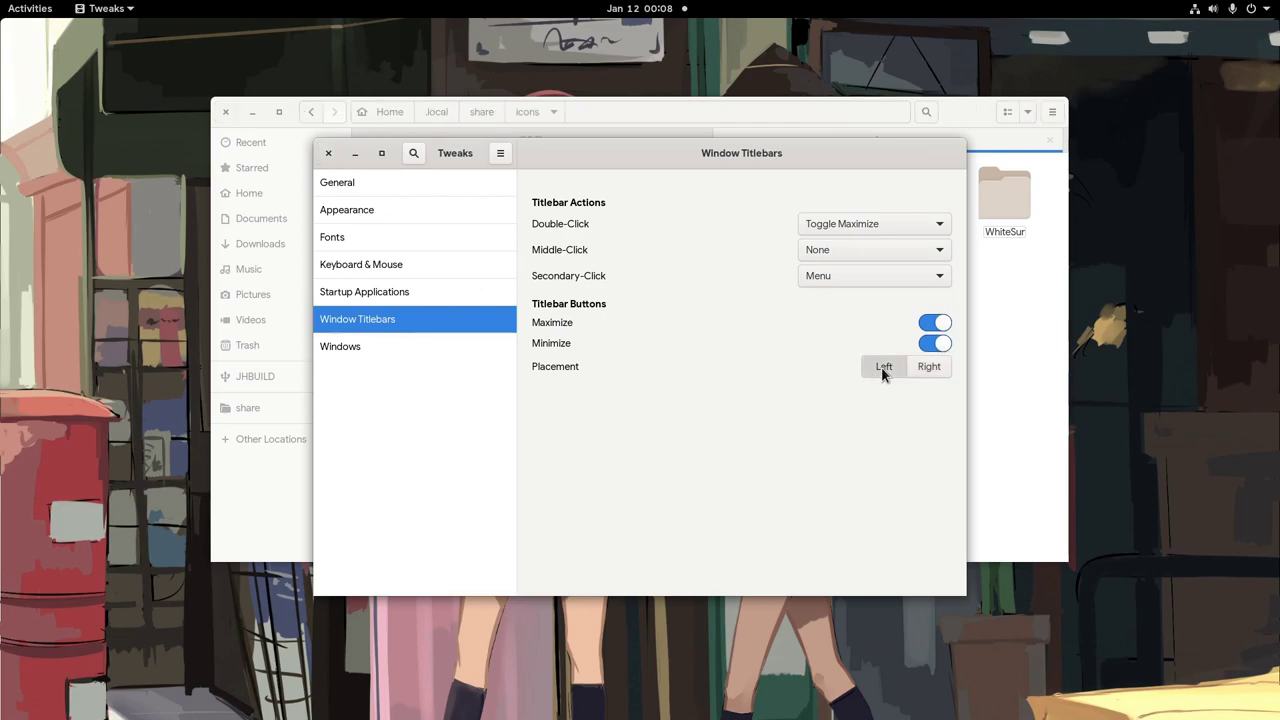
Step: In Tweaks Appearance, choose WhiteSur-dark-solid applications, MacOSBigSur cursors and WhiteSur-dark icons
{"action": "left_click", "coordinate": [480, 216]}
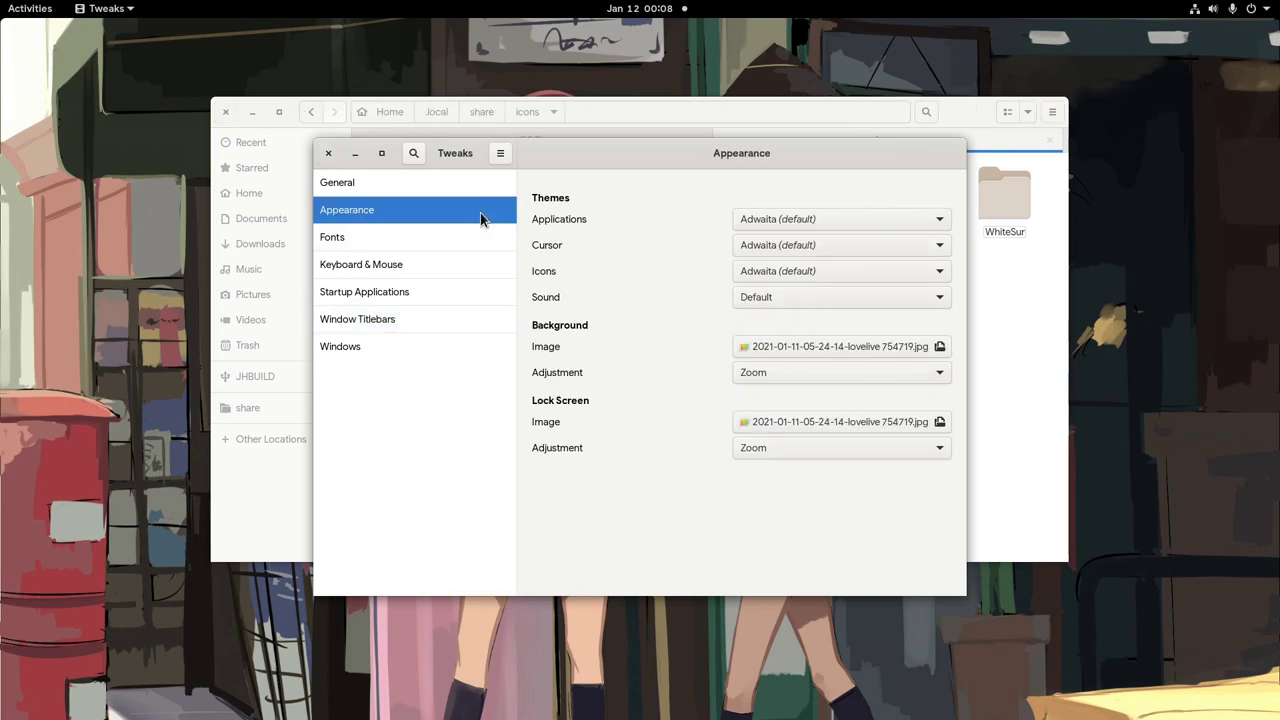
{"action": "left_click", "coordinate": [828, 224]}
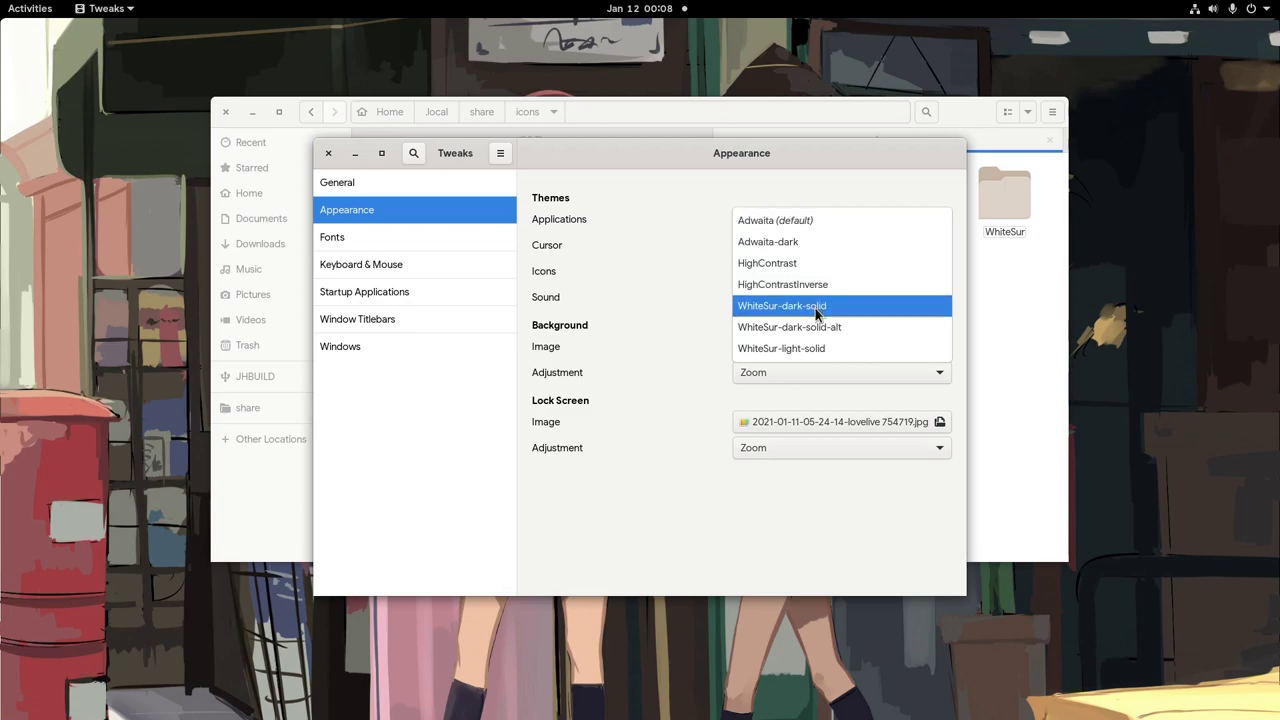
{"action": "left_click", "coordinate": [840, 309]}
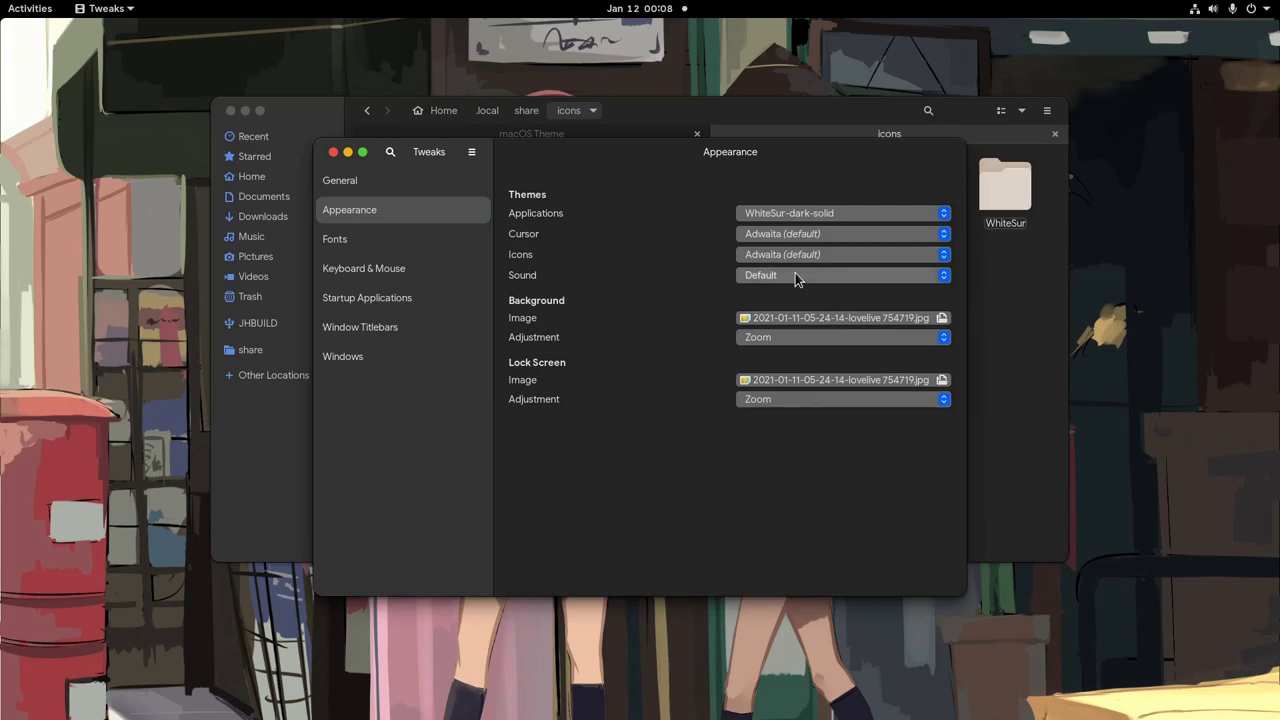
{"action": "left_click", "coordinate": [843, 236]}
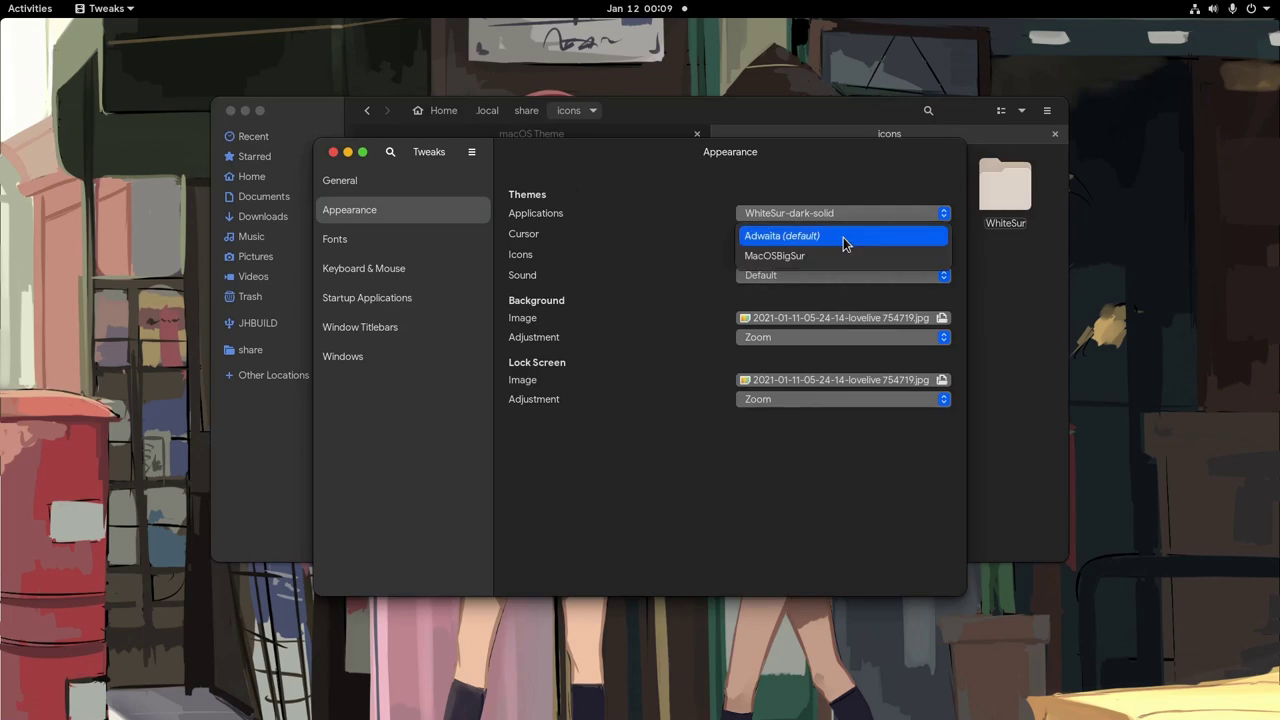
{"action": "left_click", "coordinate": [819, 257]}
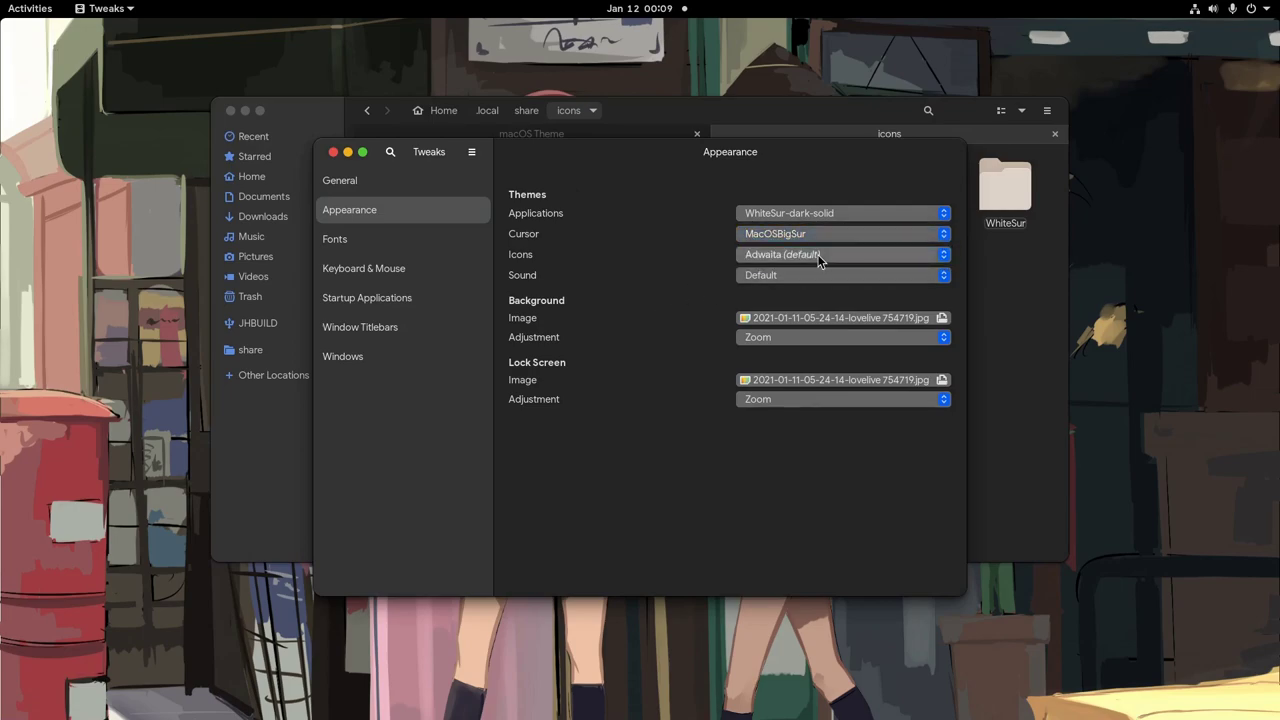
{"action": "left_click", "coordinate": [819, 257]}
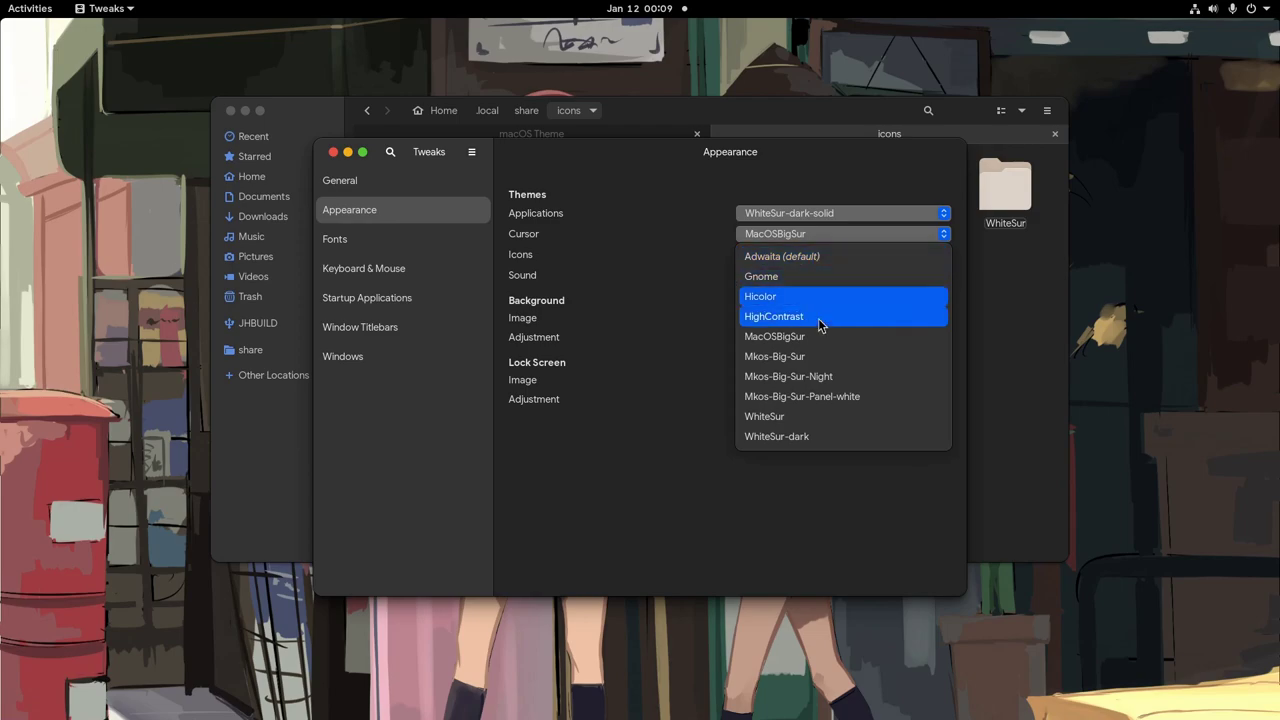
{"action": "left_click", "coordinate": [817, 440]}
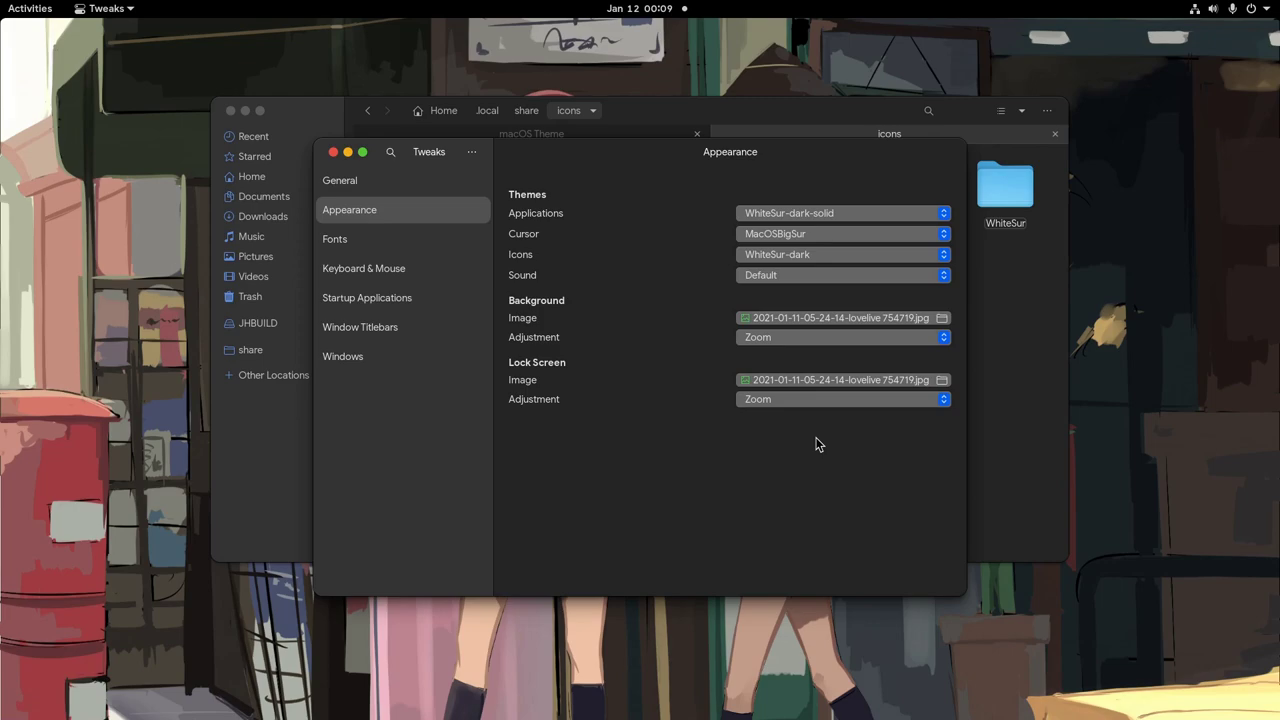
{"action": "key", "text": "super"}
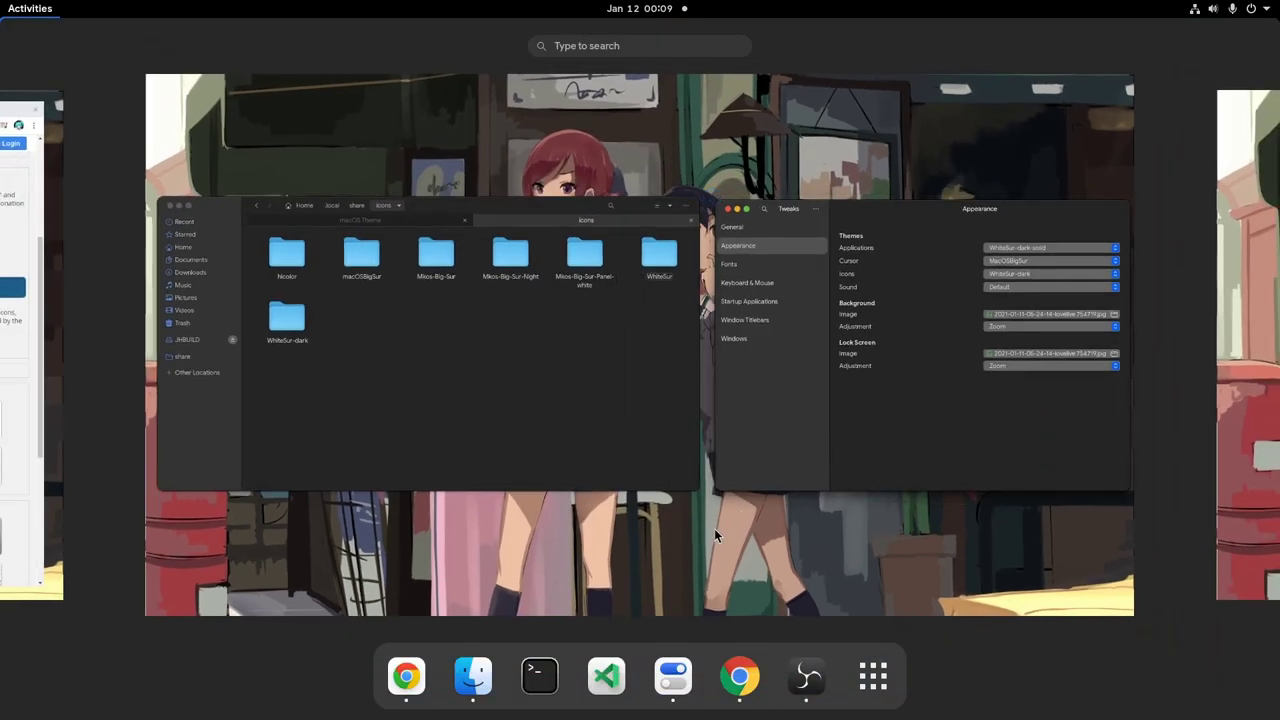
Step: In a new terminal, run 'sudo flatpak override --filesystem=~/.themes' and enter the administrator password
{"action": "left_click", "coordinate": [540, 676]}
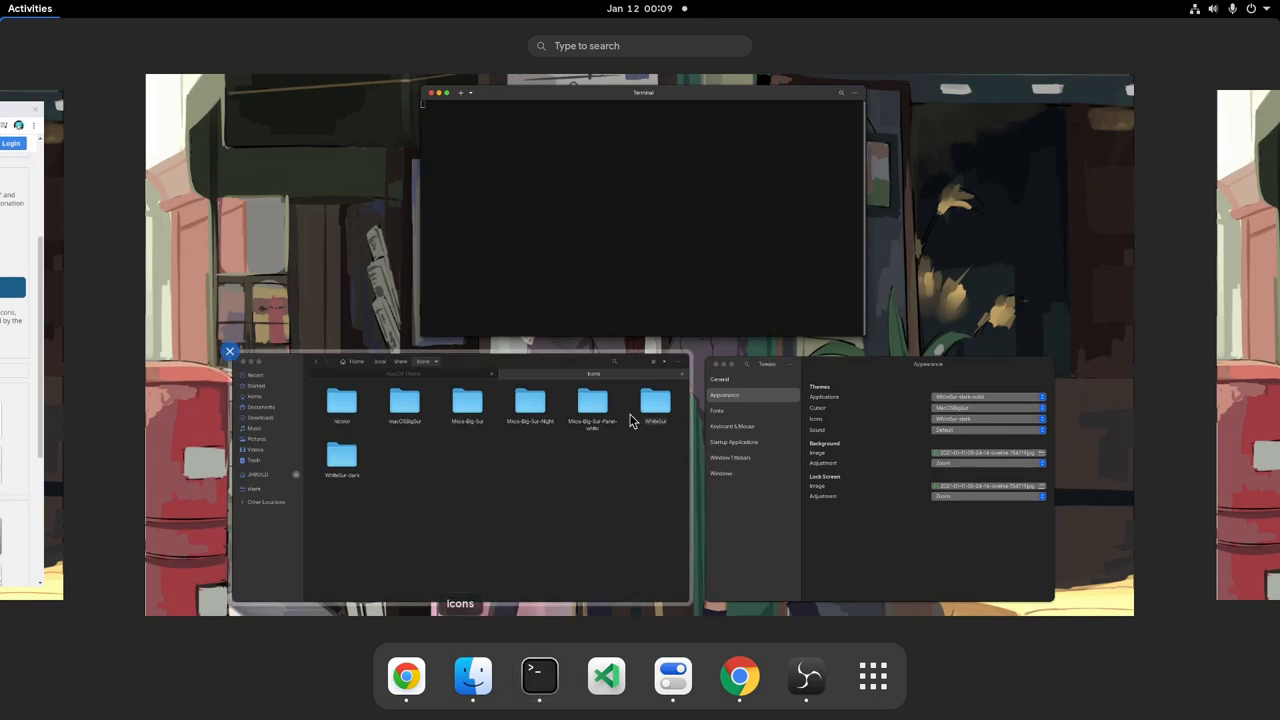
{"action": "left_click", "coordinate": [652, 236]}
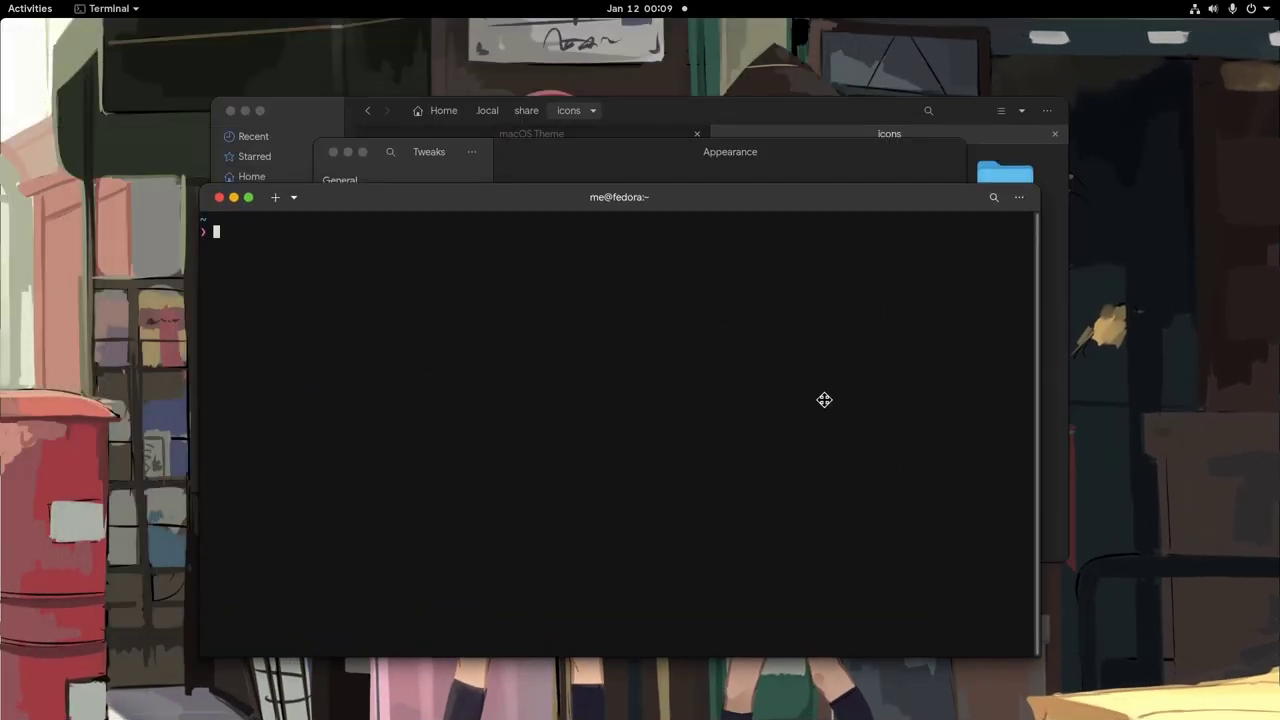
{"action": "type", "text": "sudo fl"}
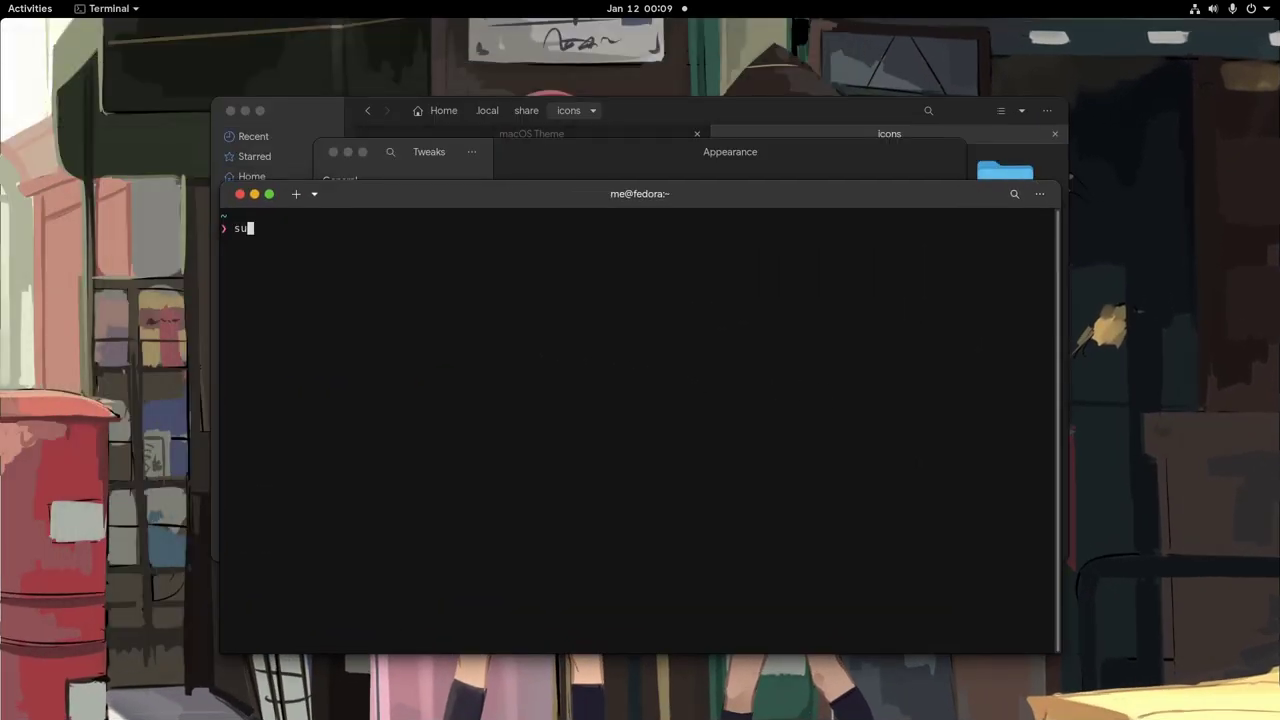
{"action": "type", "text": "atpak override --filesystem="}
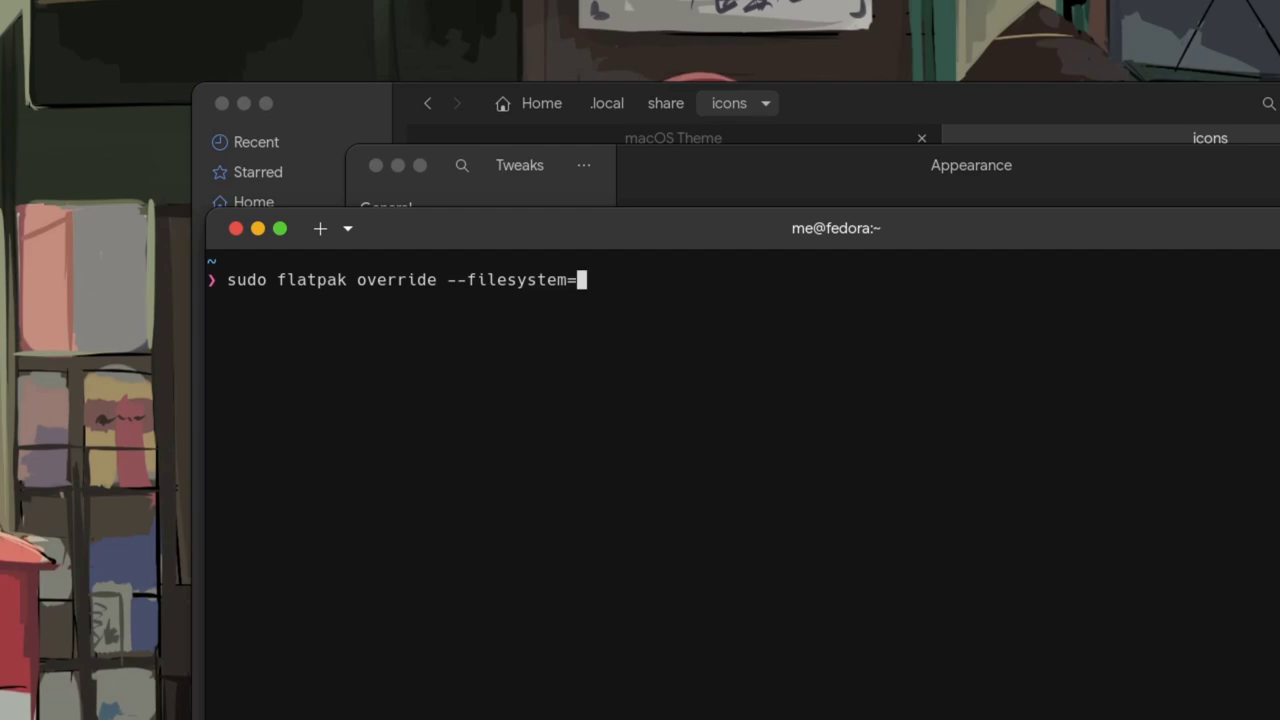
{"action": "type", "text": "~/.themes"}
{"action": "key", "text": "Return"}
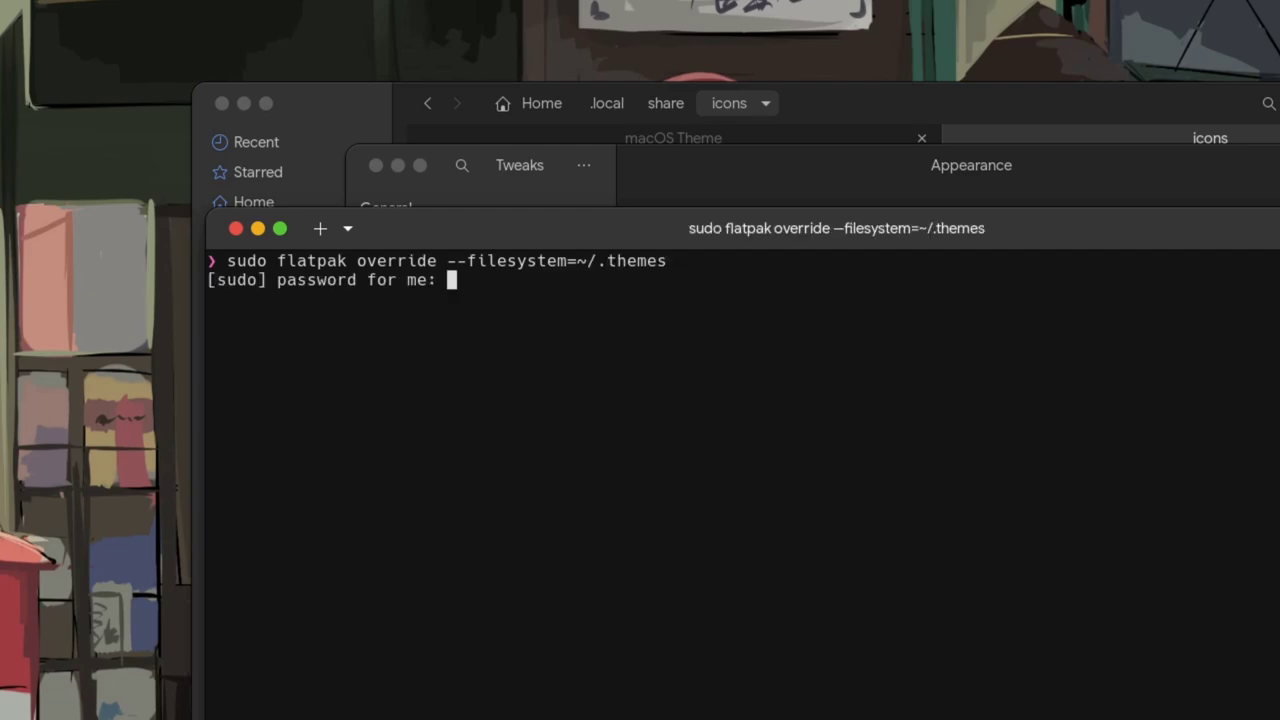
{"action": "key", "text": "Return"}
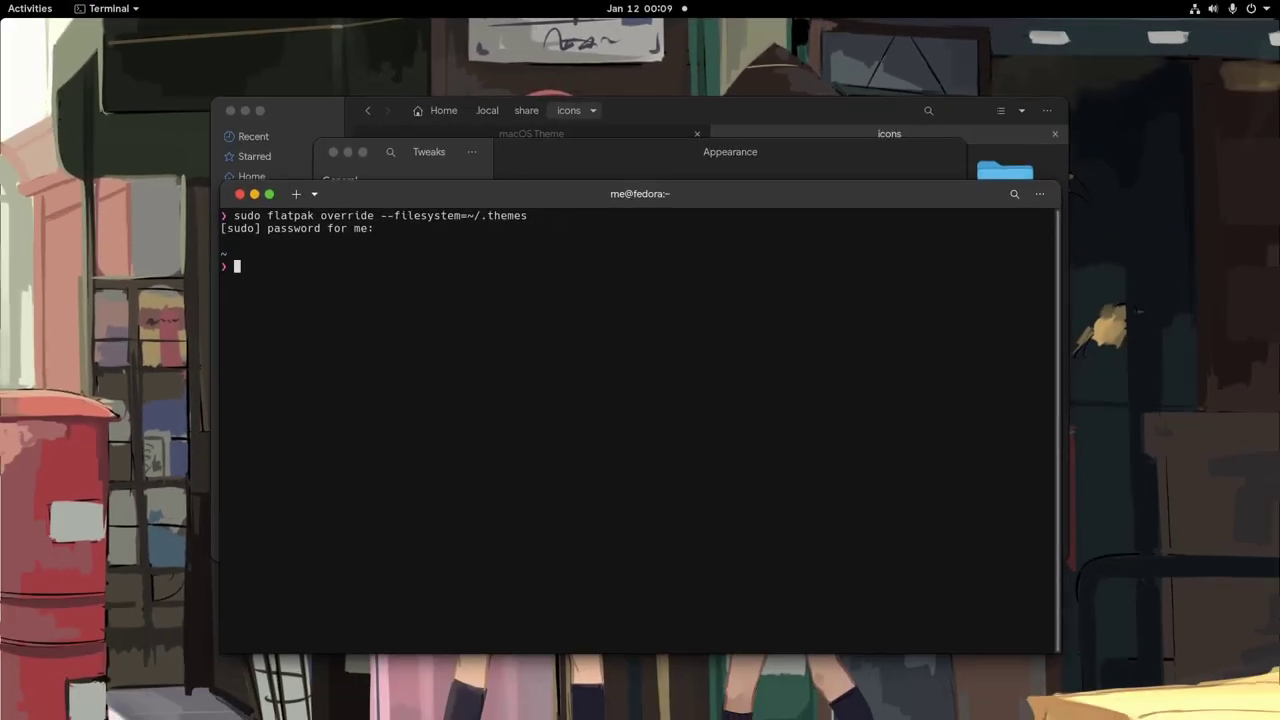
Step: Launch Lollypop by searching 'lol', then return to the overview of open windows
{"action": "key", "text": "super"}
{"action": "type", "text": "lol"}
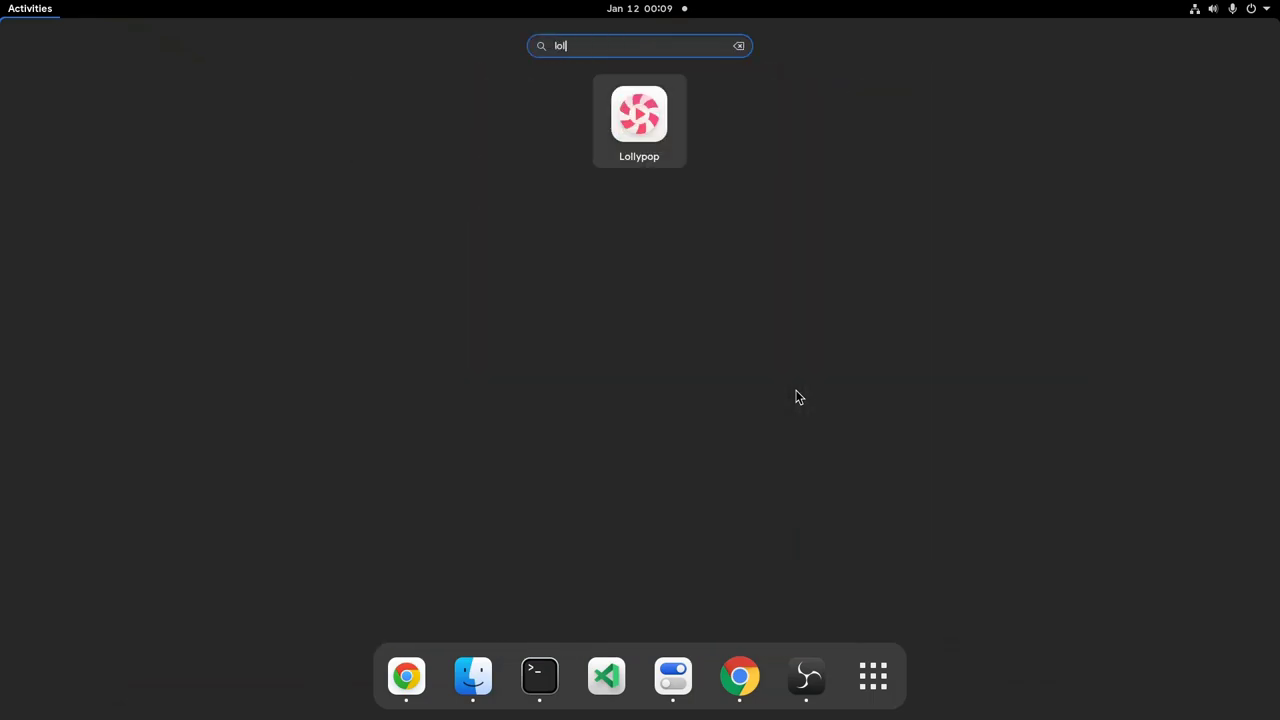
{"action": "key", "text": "Return"}
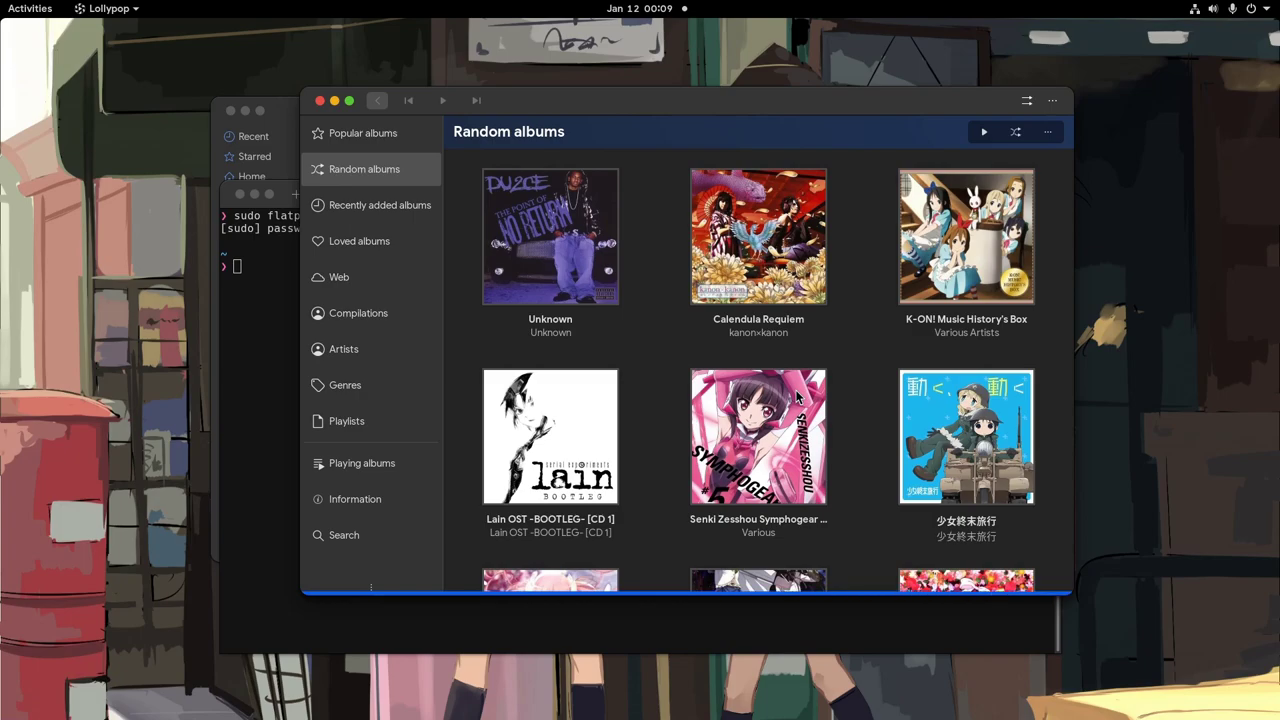
{"action": "key", "text": "super"}
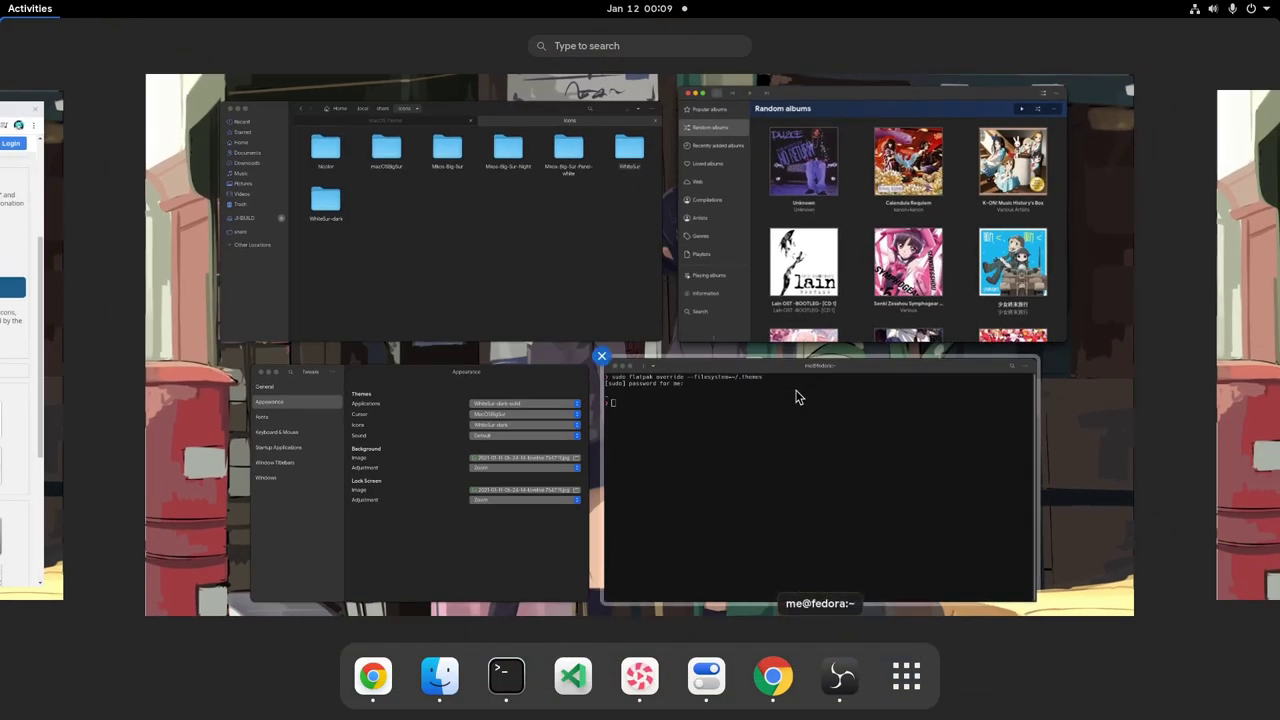
{"action": "type", "text": "ext"}
{"action": "key", "text": "Return"}
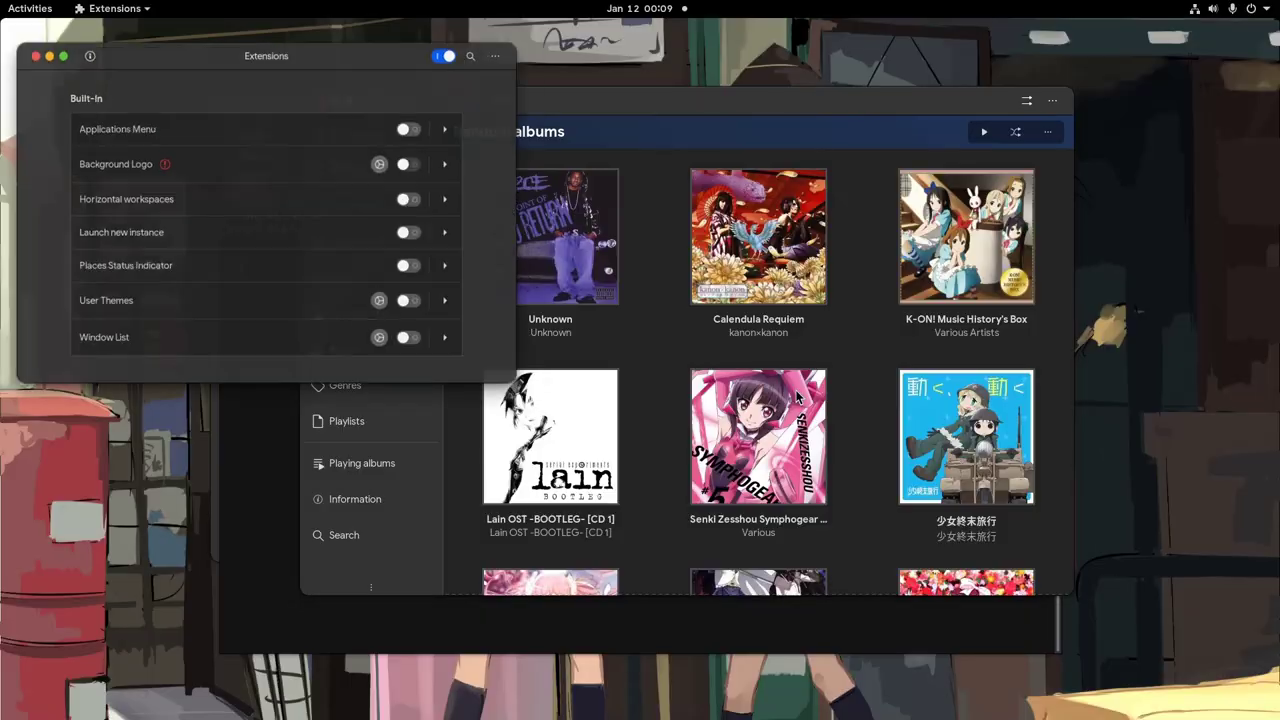
{"action": "left_click_drag", "start_coordinate": [326, 70], "coordinate": [509, 154]}
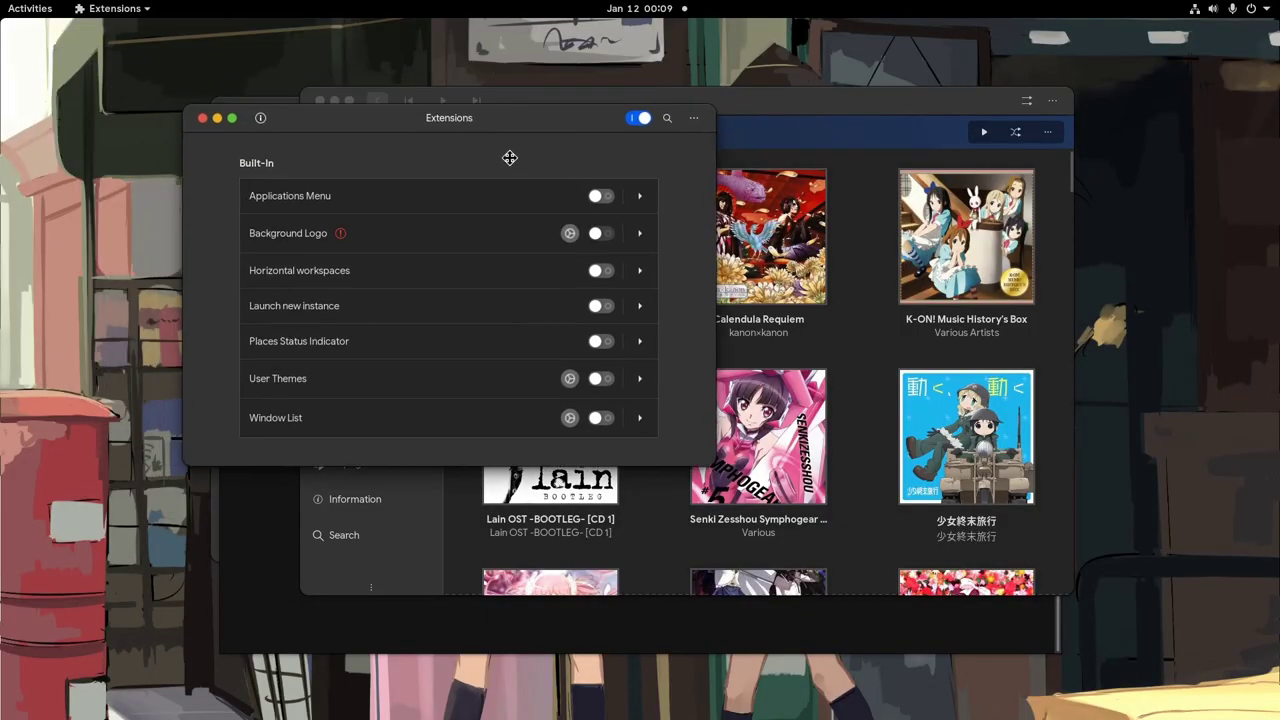
{"action": "left_click", "coordinate": [571, 379]}
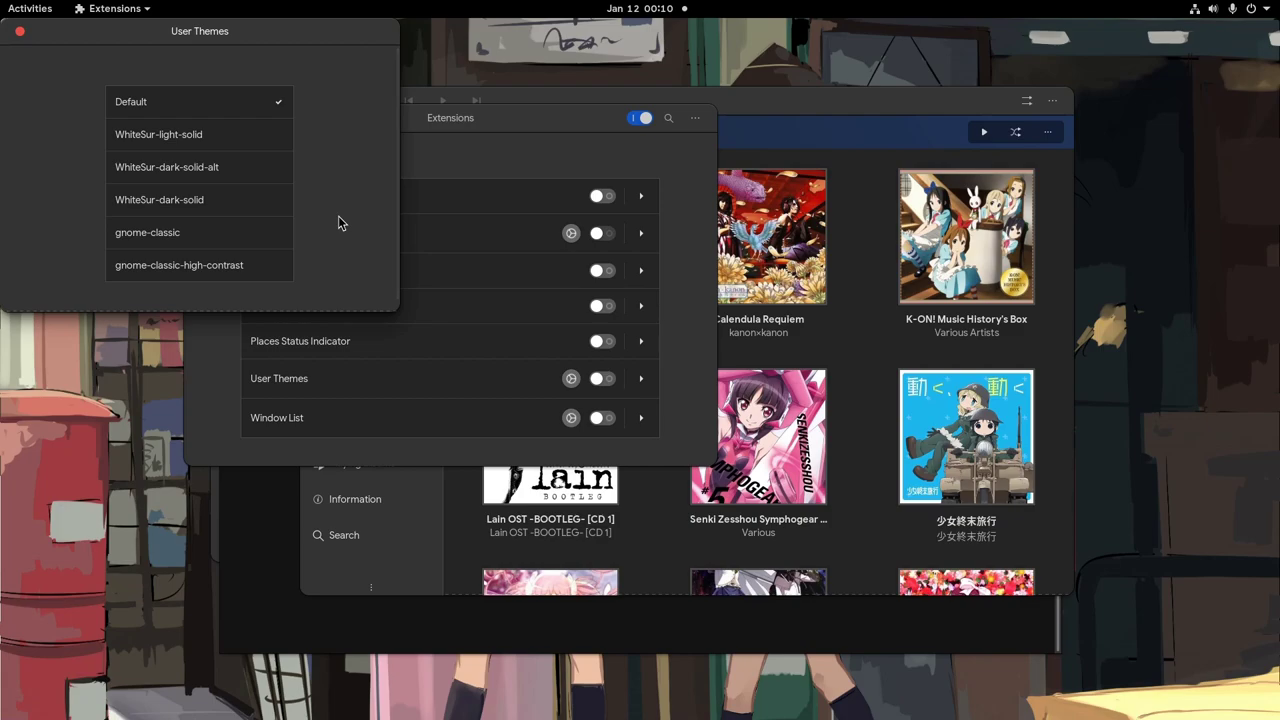
{"action": "left_click", "coordinate": [20, 33]}
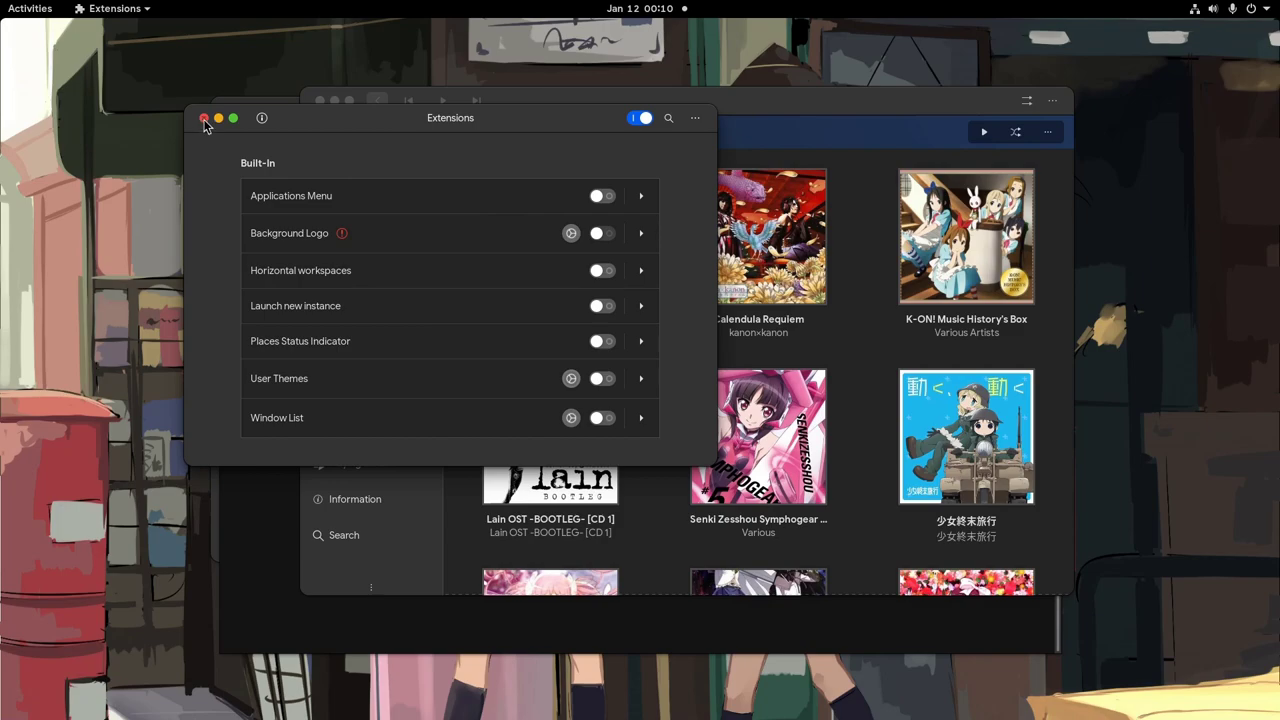
{"action": "left_click", "coordinate": [204, 118]}
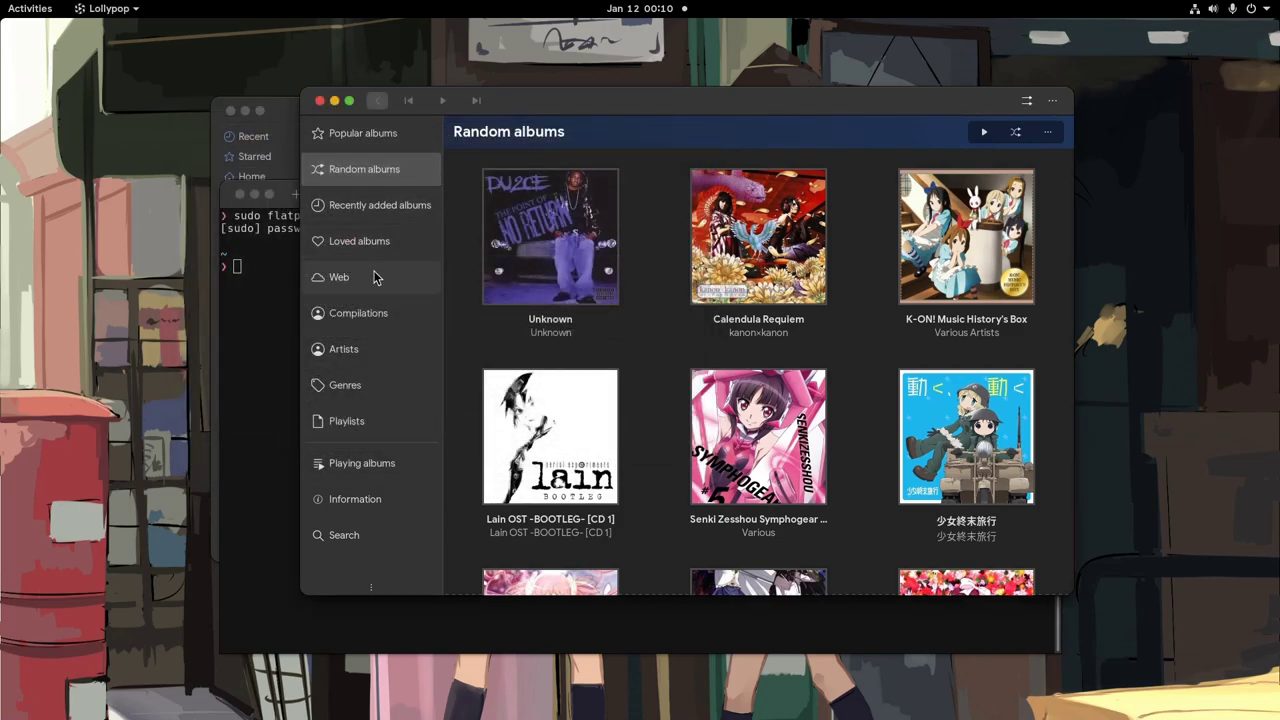
Step: Change the Tweaks applications theme from WhiteSur-dark-solid to WhiteSur-light-solid
{"action": "key", "text": "super"}
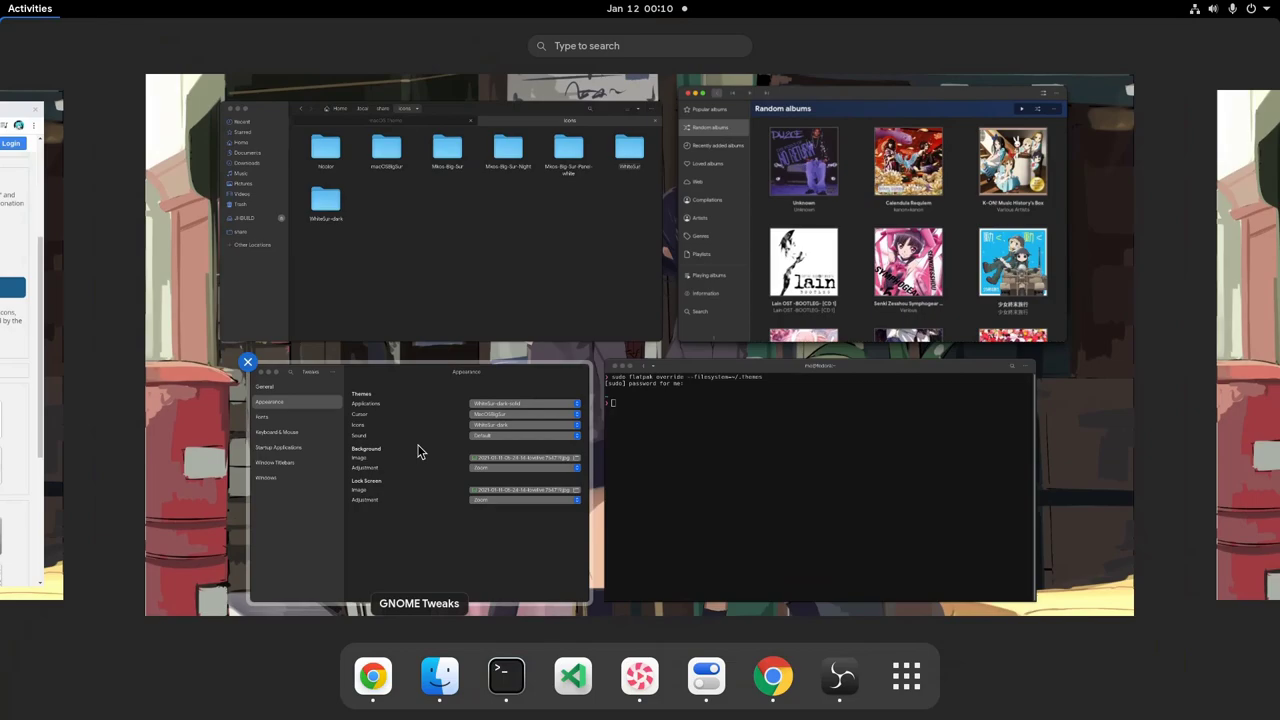
{"action": "left_click", "coordinate": [420, 449]}
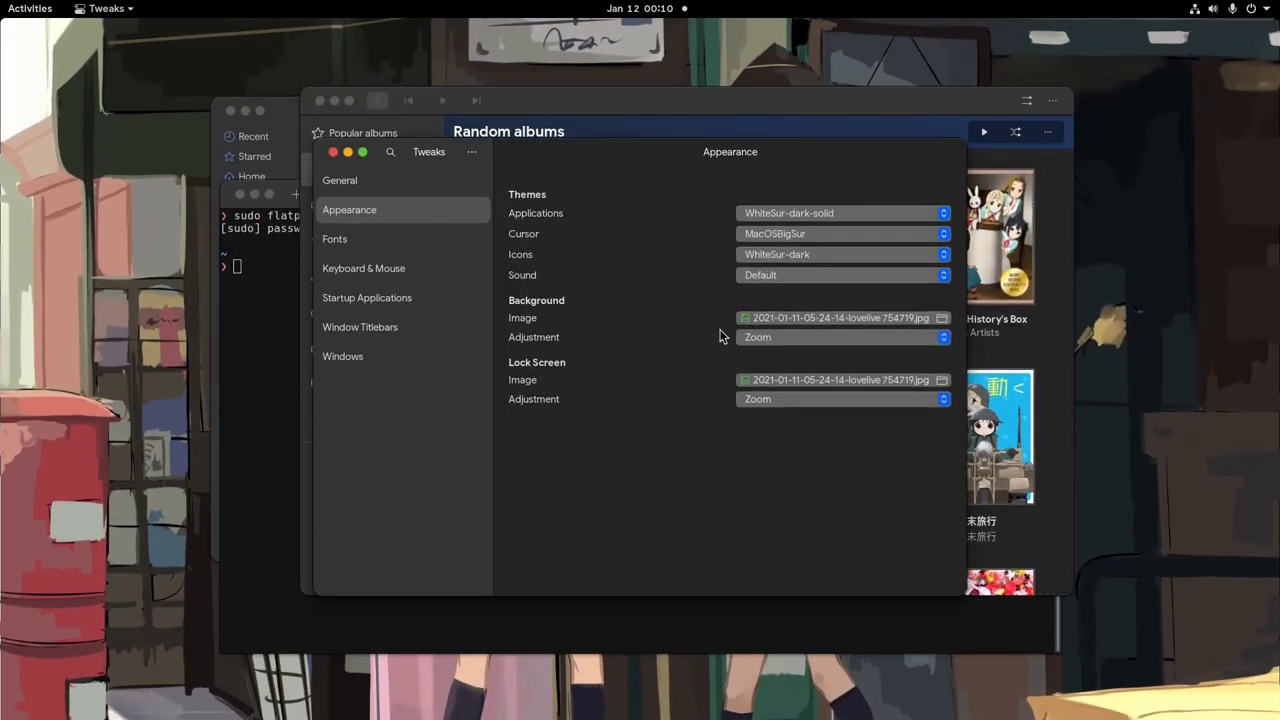
{"action": "left_click", "coordinate": [854, 213]}
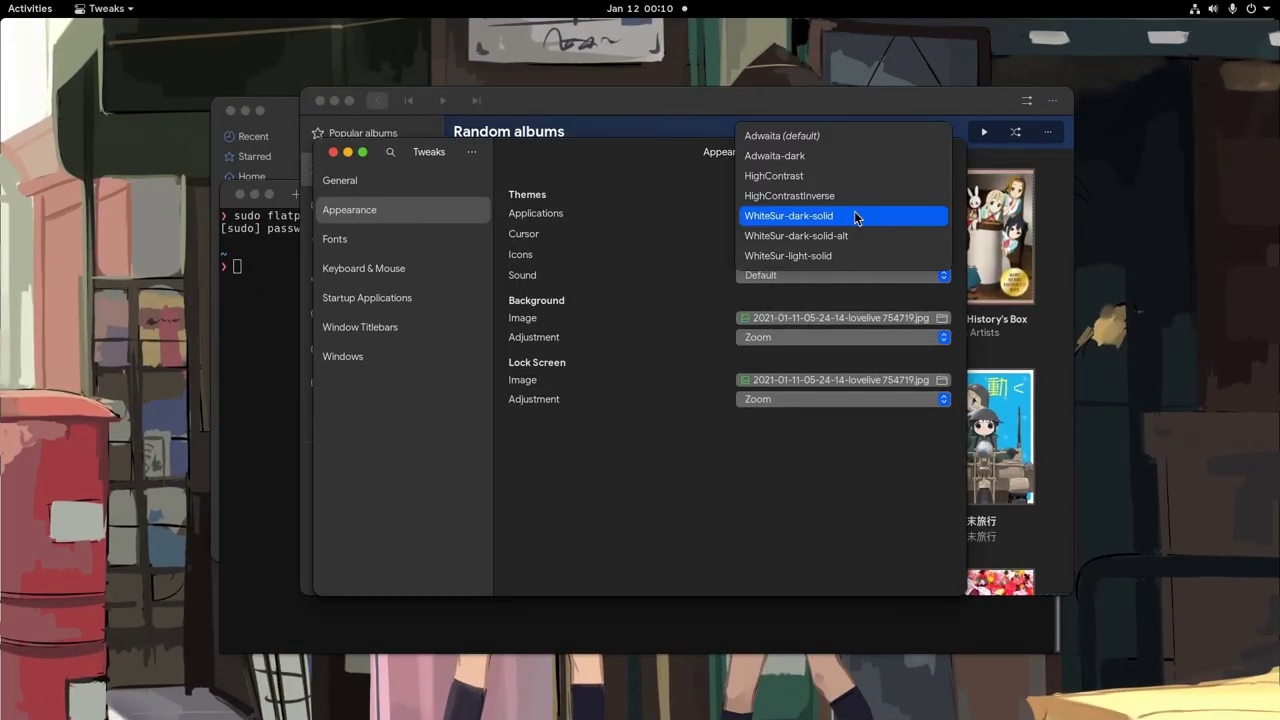
{"action": "left_click", "coordinate": [826, 260]}
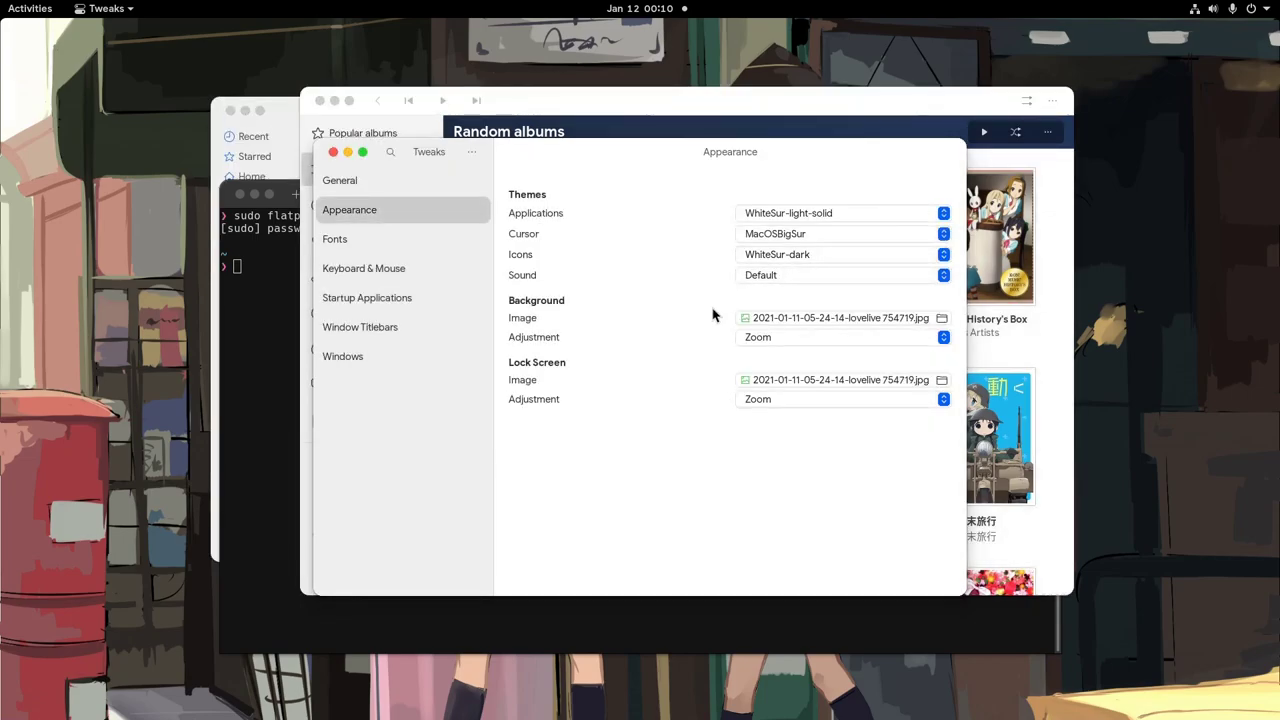
{"action": "key", "text": "super"}
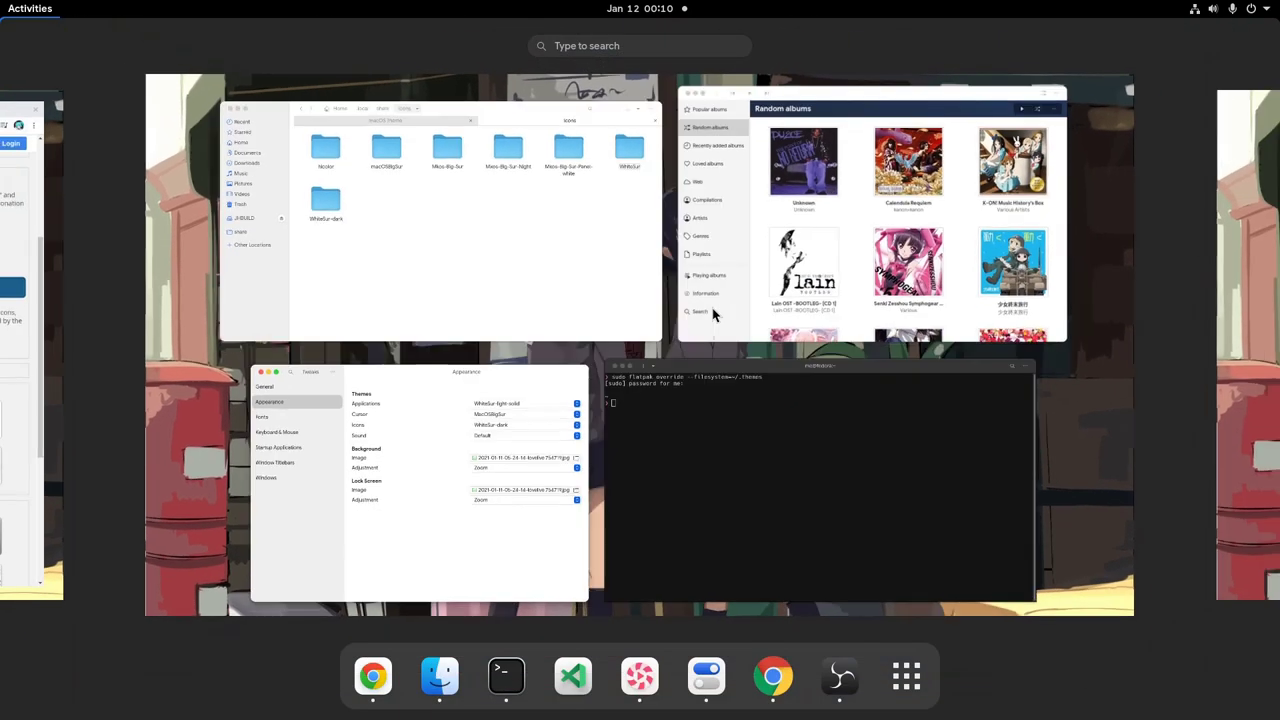
Step: Set the terminal's Theme variant preference to Light
{"action": "left_click", "coordinate": [791, 383]}
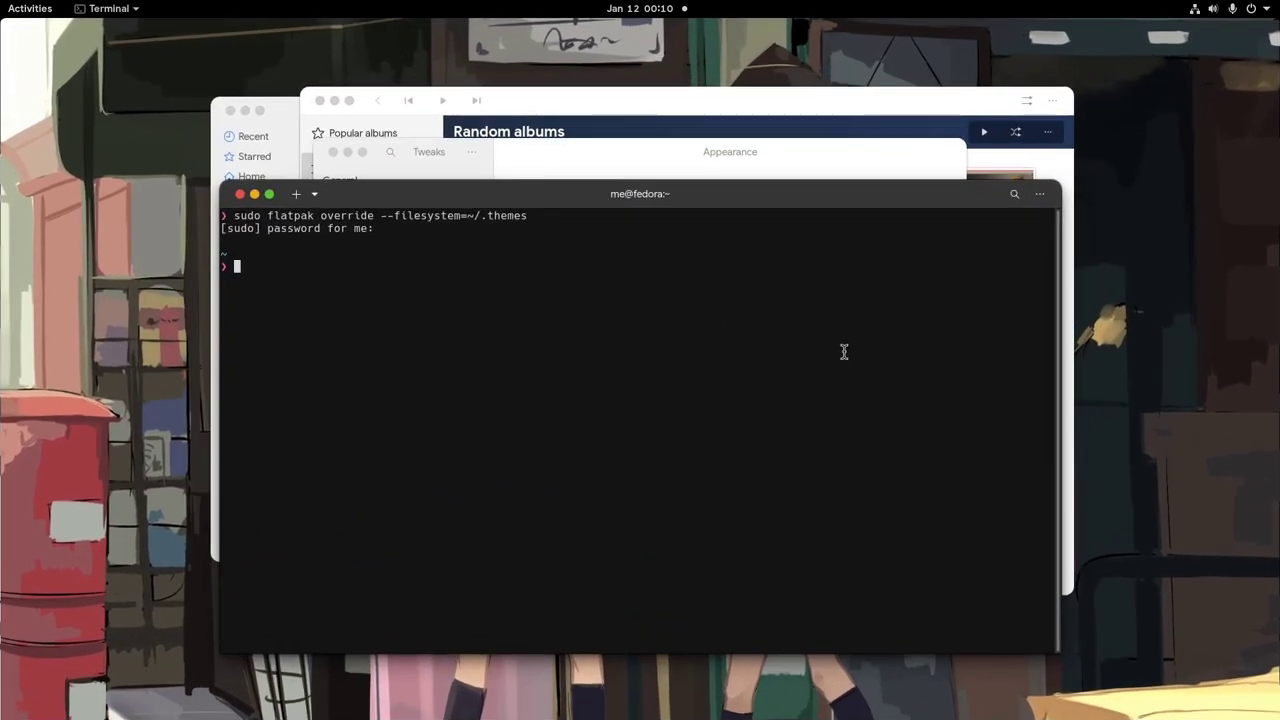
{"action": "left_click", "coordinate": [1040, 193]}
{"action": "left_click", "coordinate": [965, 365]}
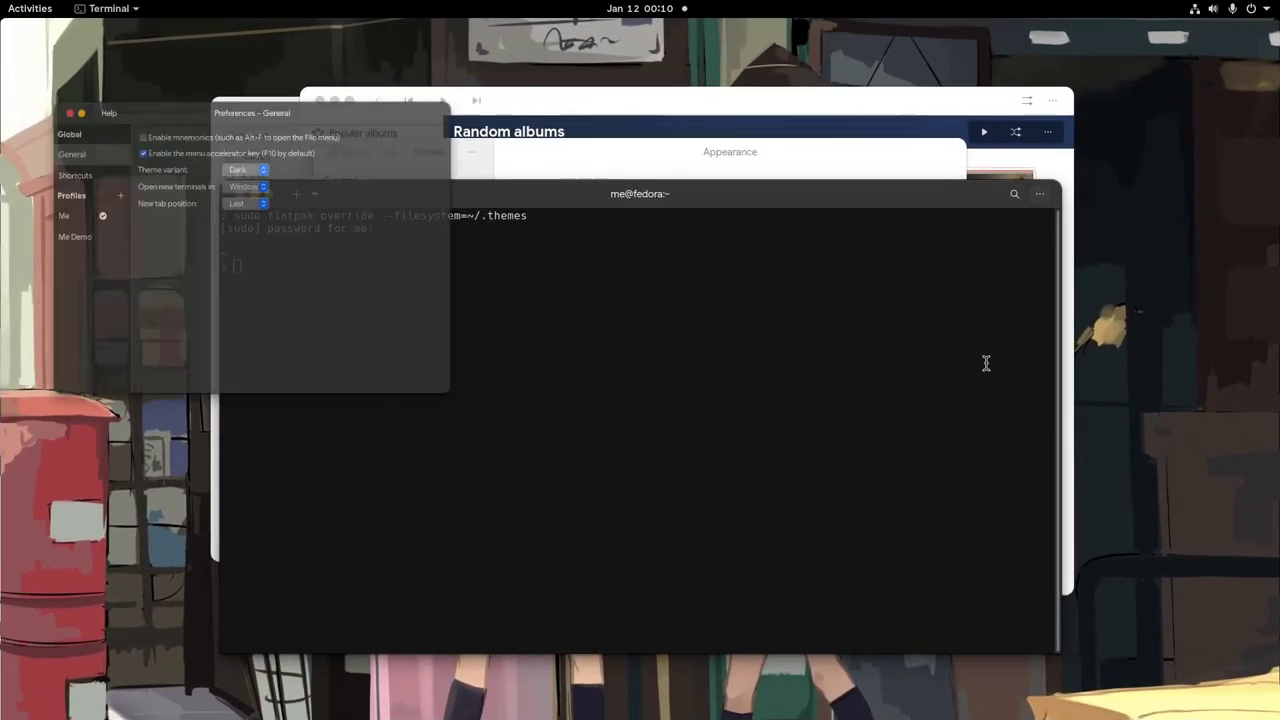
{"action": "left_click_drag", "start_coordinate": [394, 317], "coordinate": [895, 528]}
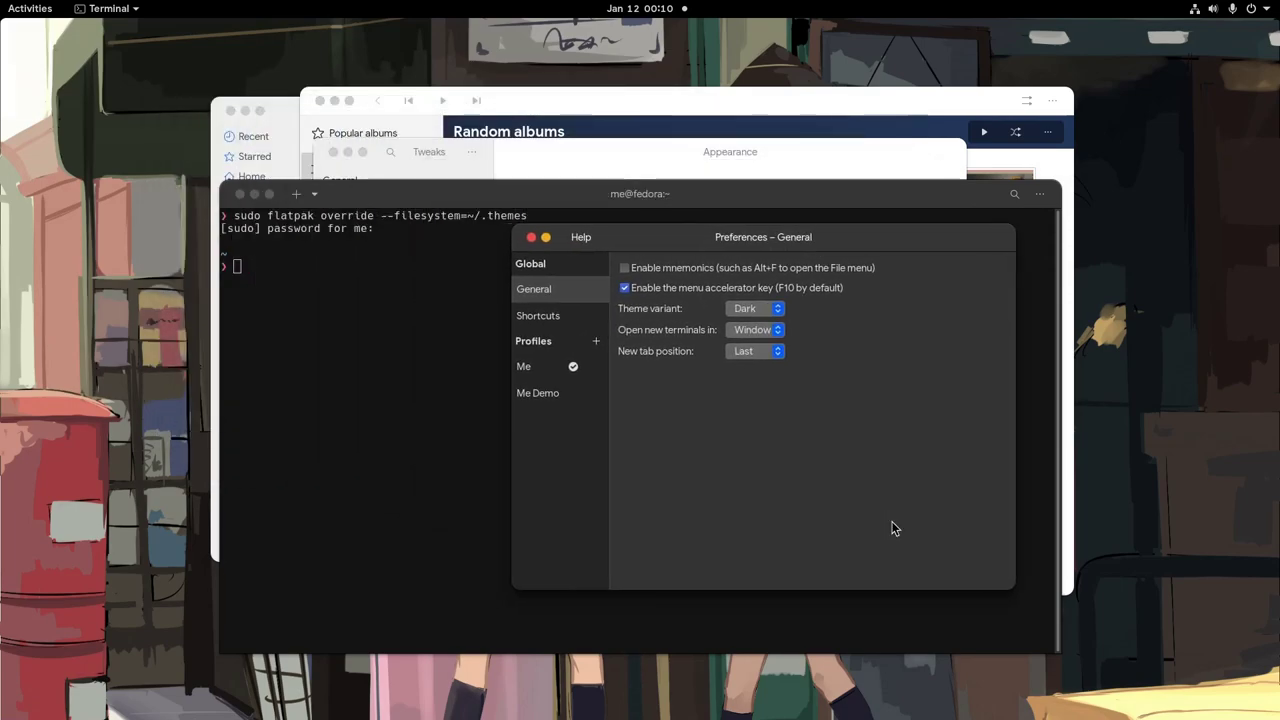
{"action": "left_click", "coordinate": [776, 310]}
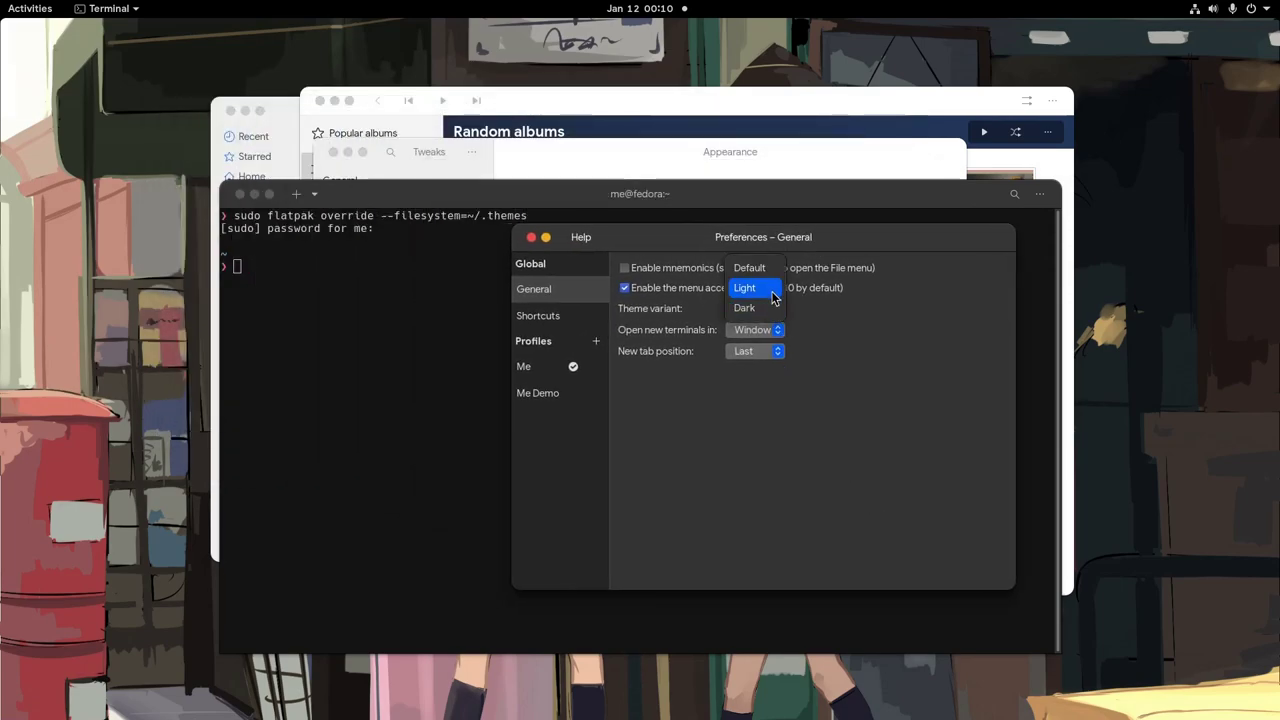
{"action": "left_click", "coordinate": [770, 289]}
{"action": "key", "text": "super"}
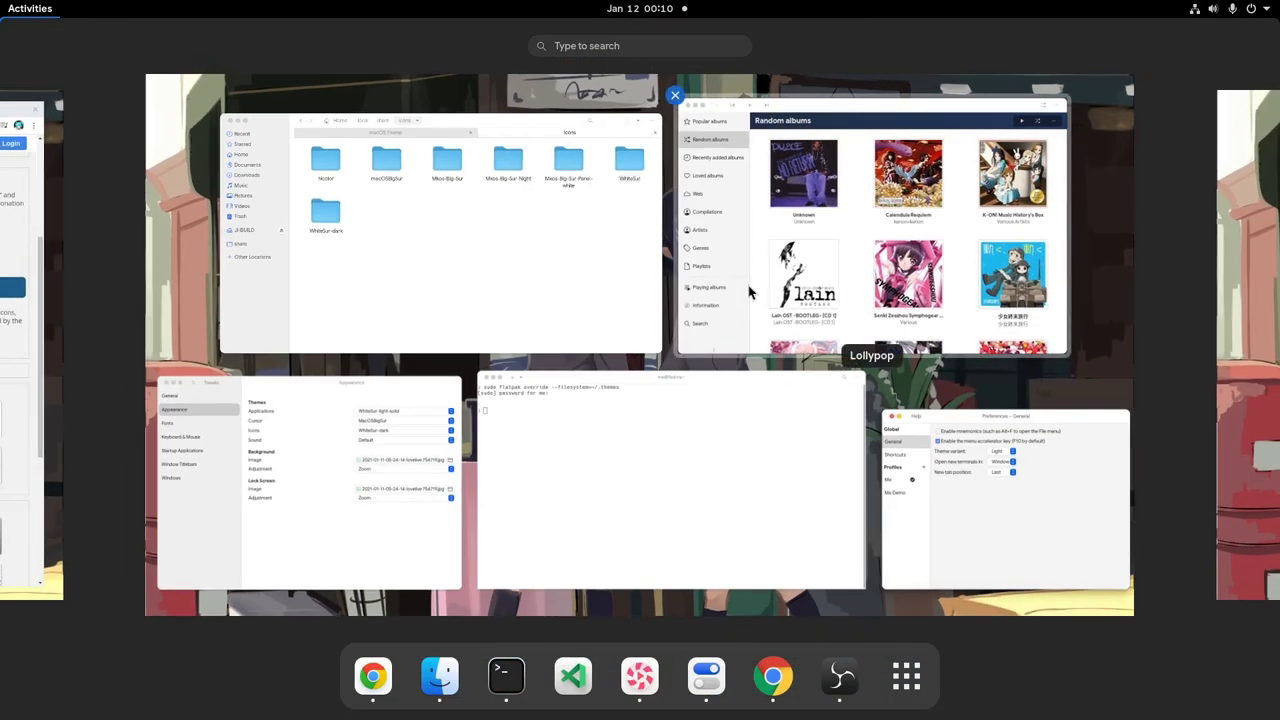
Step: Enable Dark Mode in Lollypop's preferences
{"action": "left_click", "coordinate": [746, 274]}
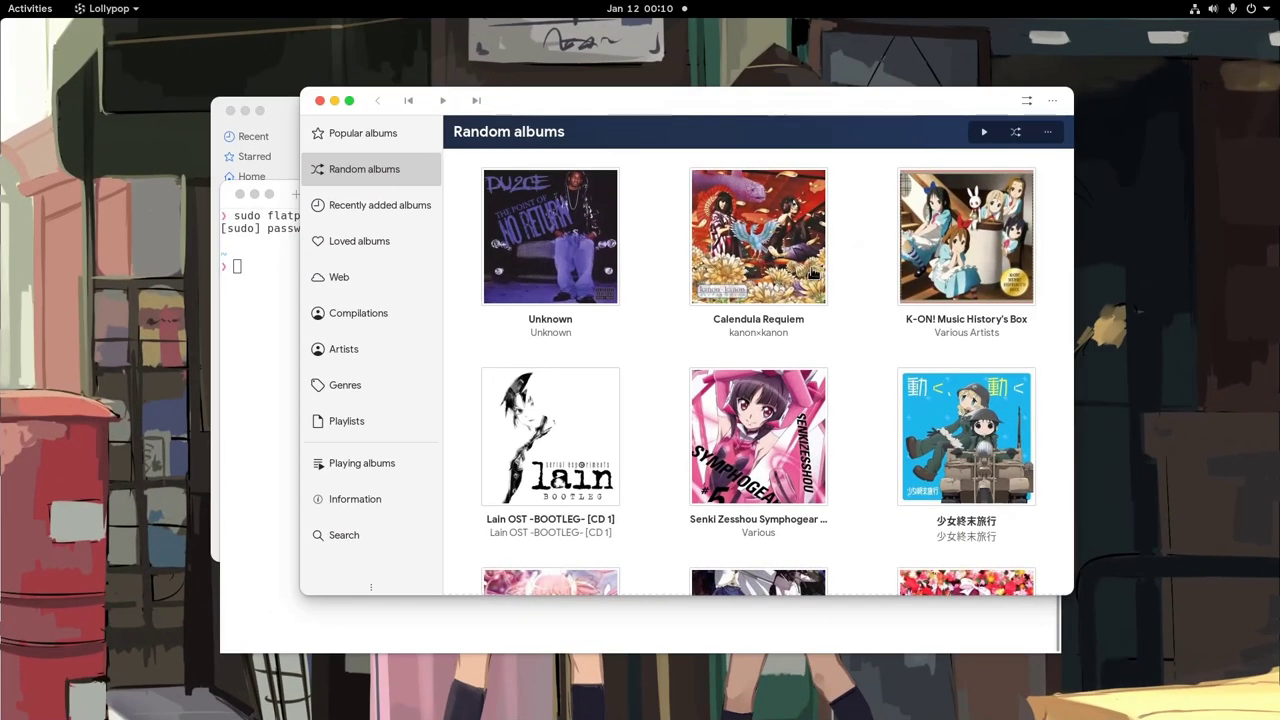
{"action": "left_click", "coordinate": [1052, 101]}
{"action": "left_click", "coordinate": [922, 176]}
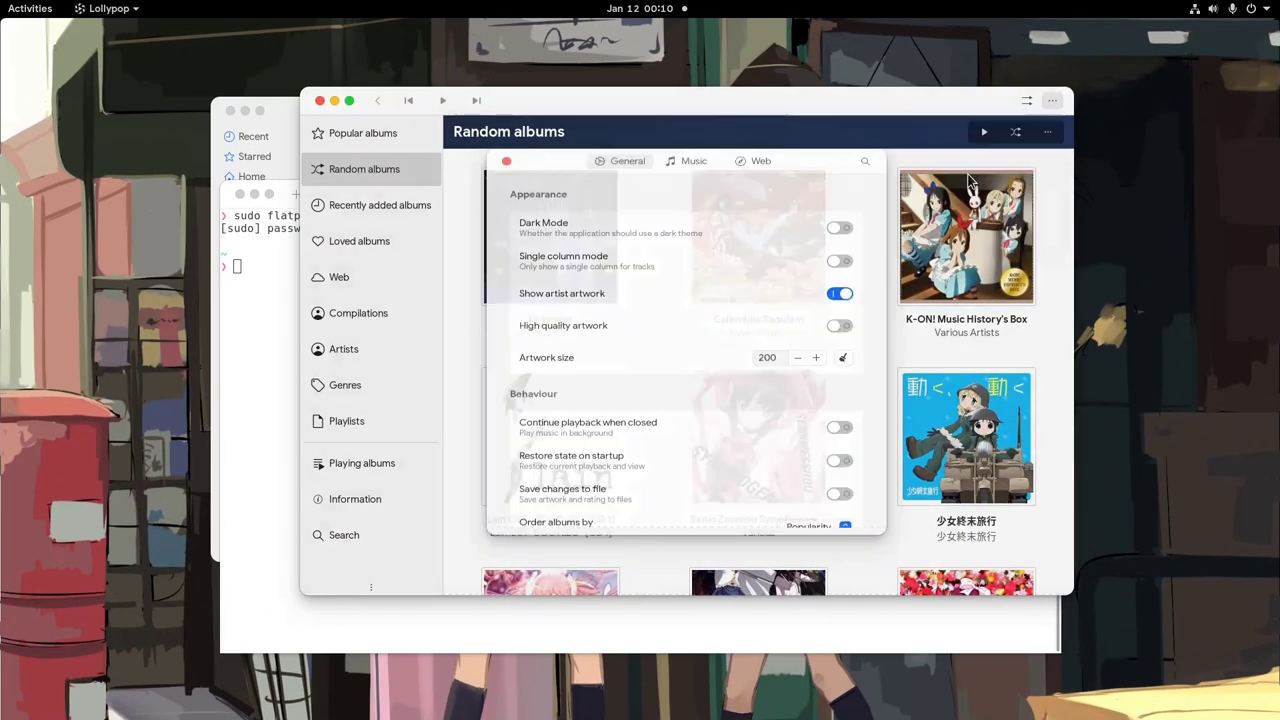
{"action": "left_click", "coordinate": [846, 212]}
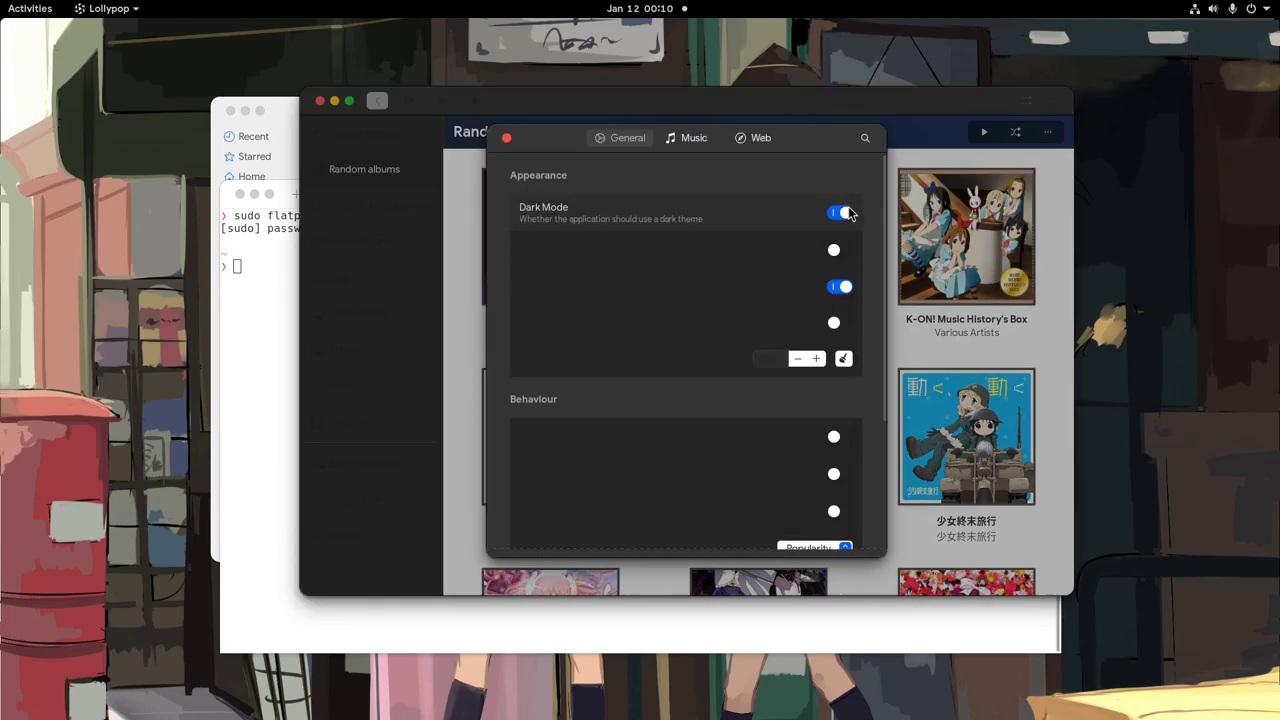
{"action": "key", "text": "super"}
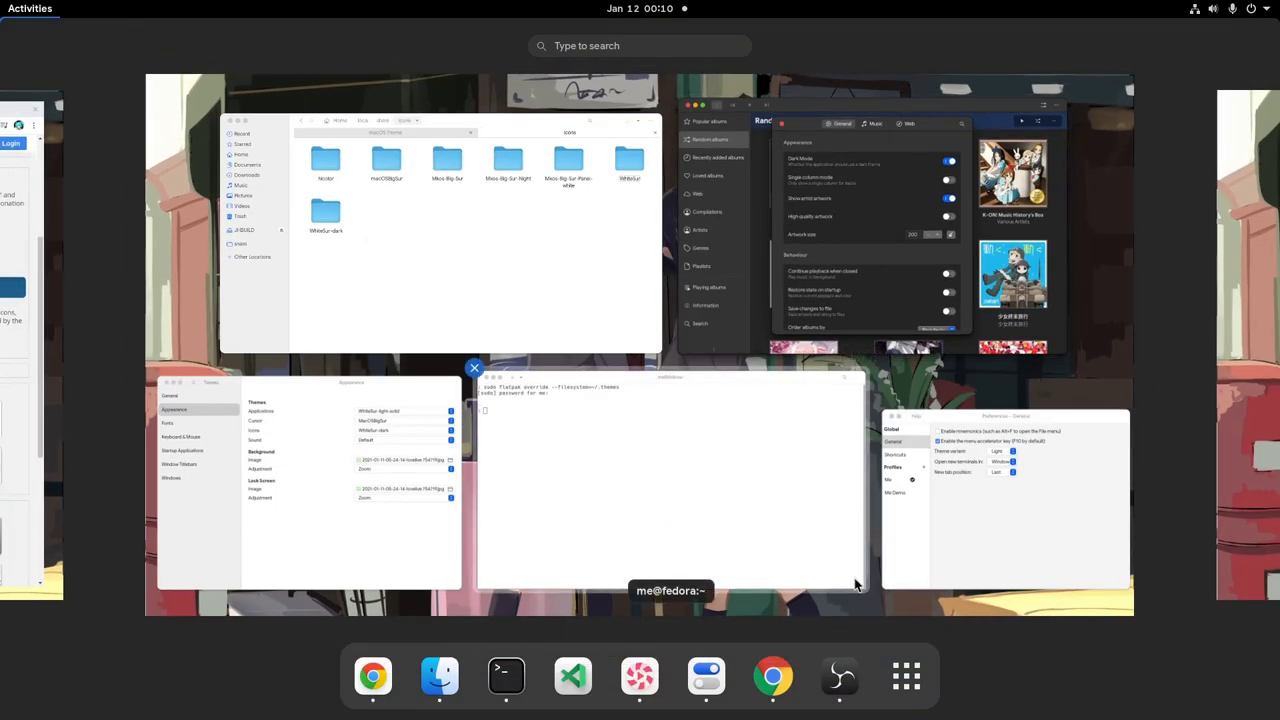
{"action": "left_click", "coordinate": [906, 677]}
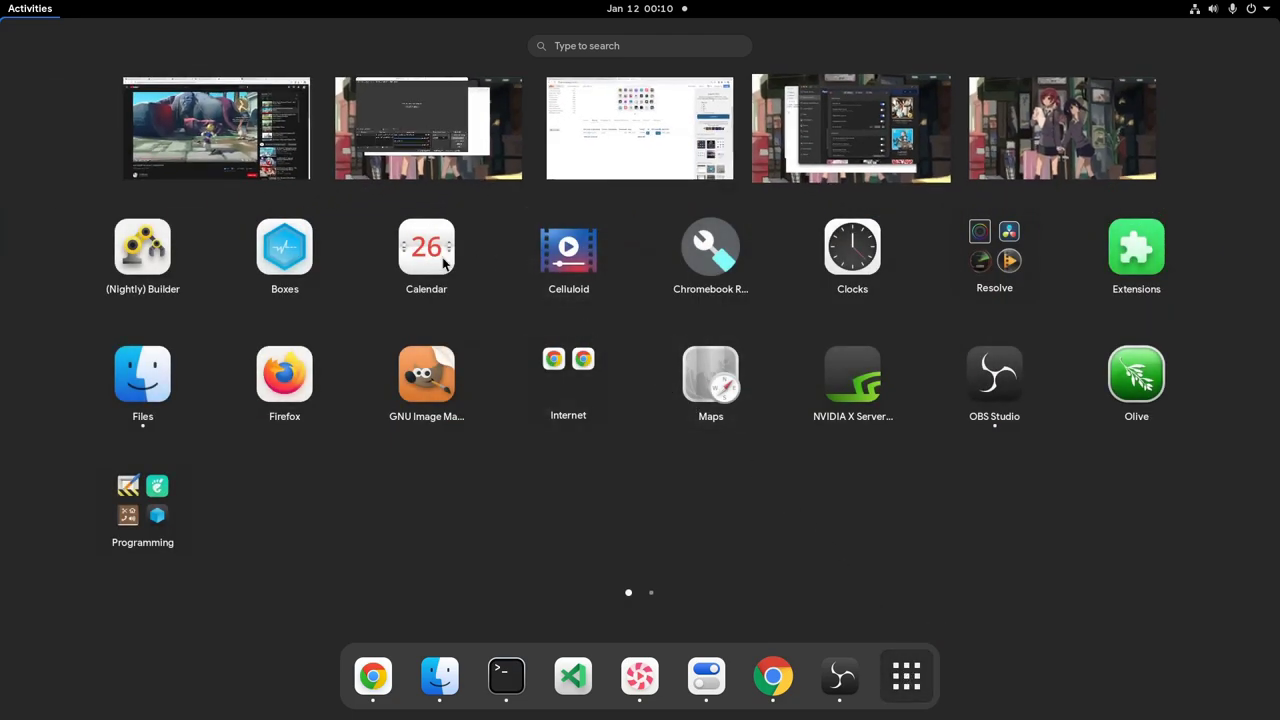
{"action": "scroll", "coordinate": [580, 530], "scroll_direction": "down", "scroll_amount": 1}
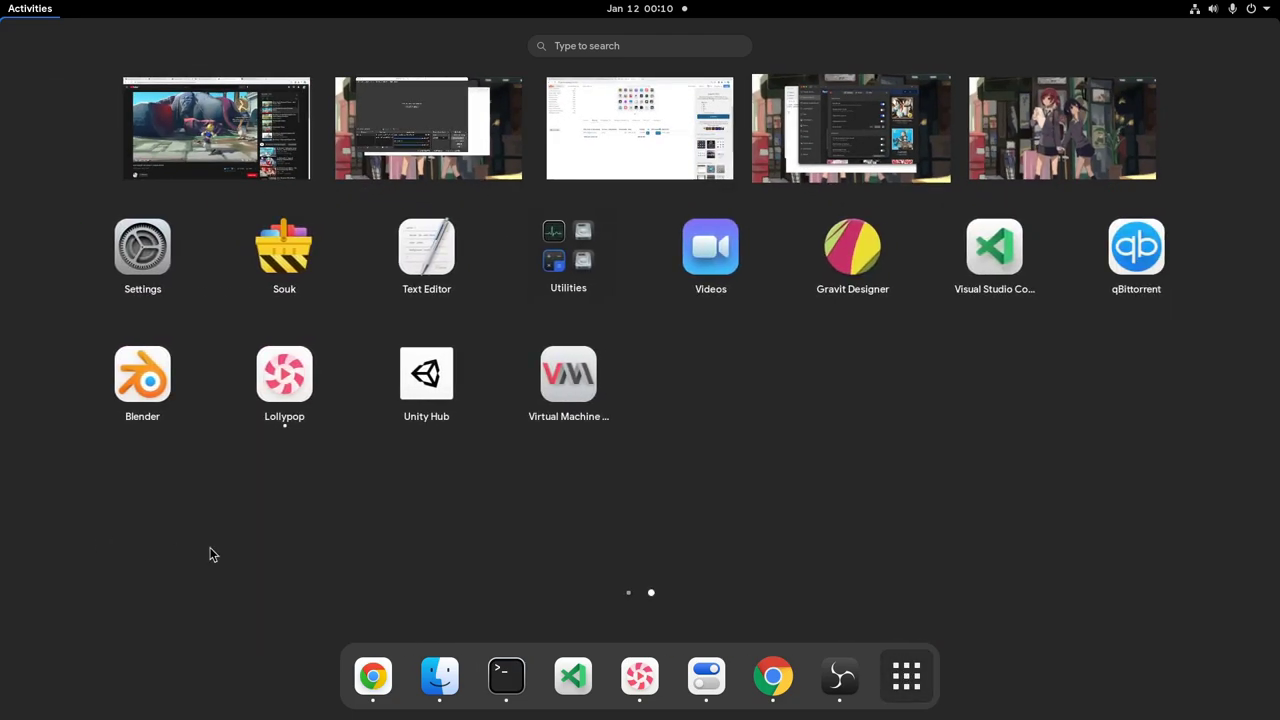
{"action": "left_click_drag", "start_coordinate": [397, 517], "coordinate": [976, 507]}
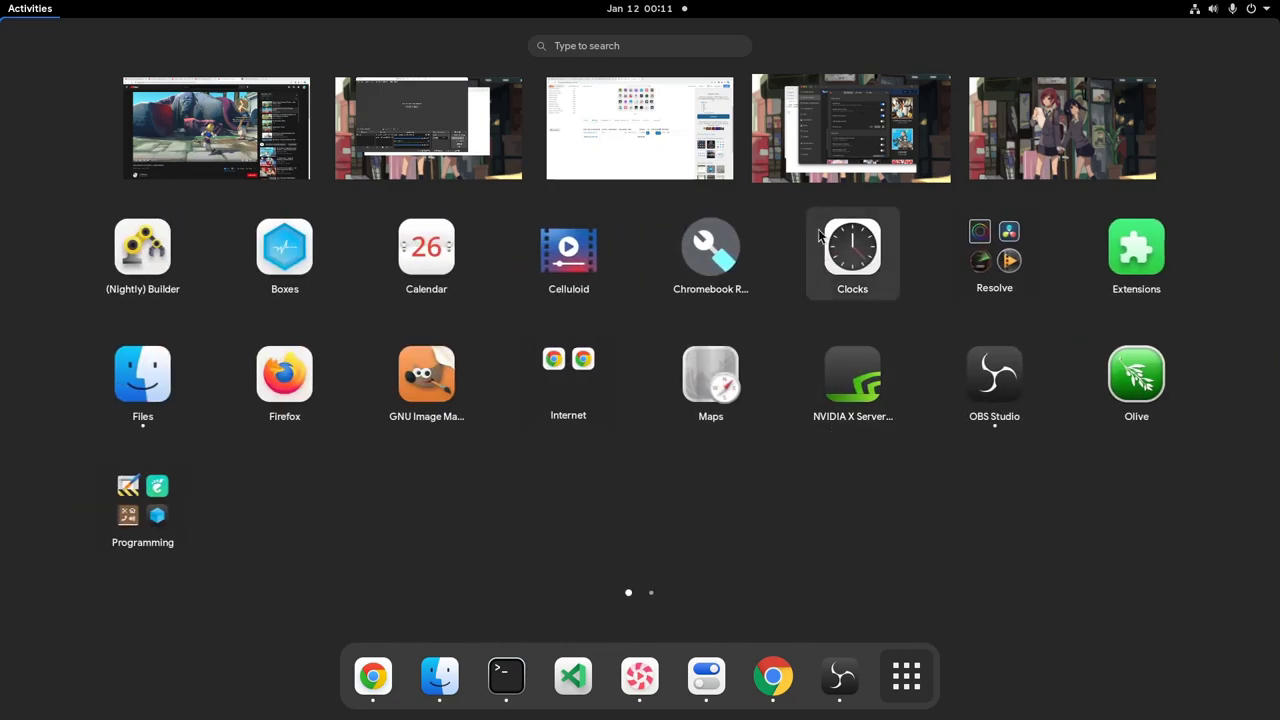
{"action": "left_click", "coordinate": [807, 157]}
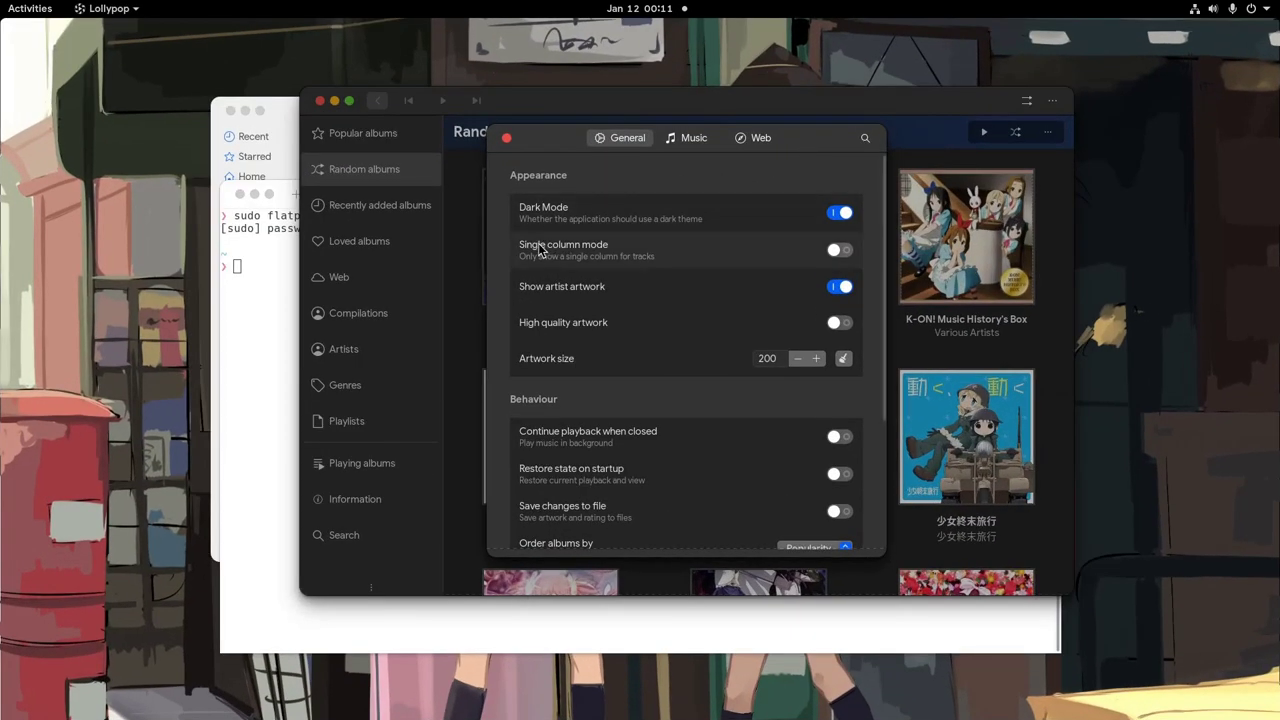